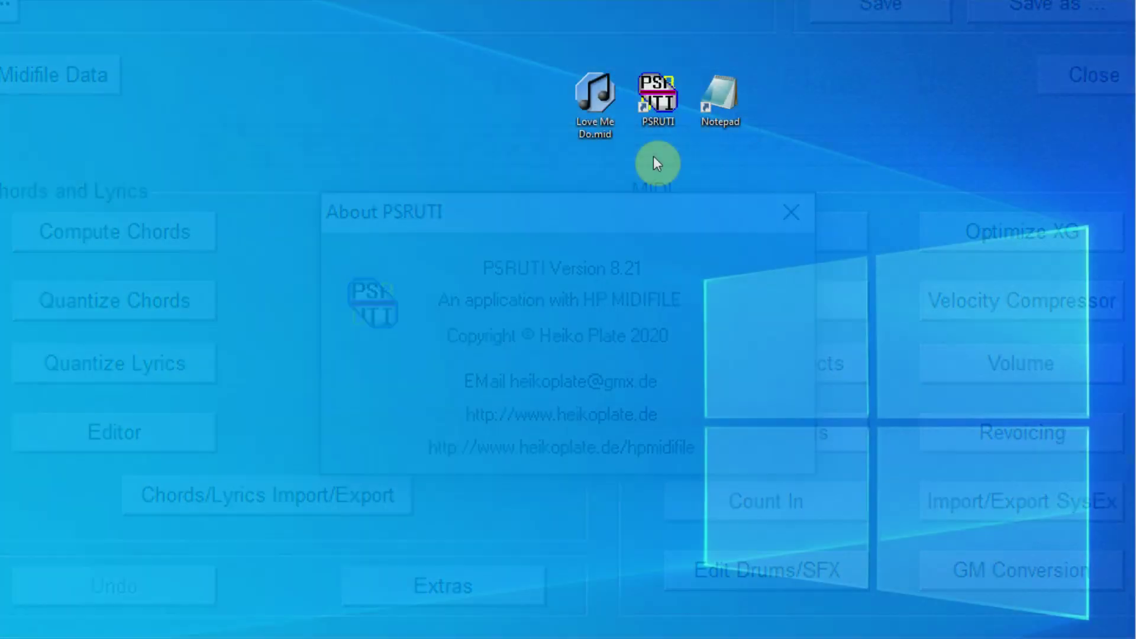
pyautogui.click(596, 93)
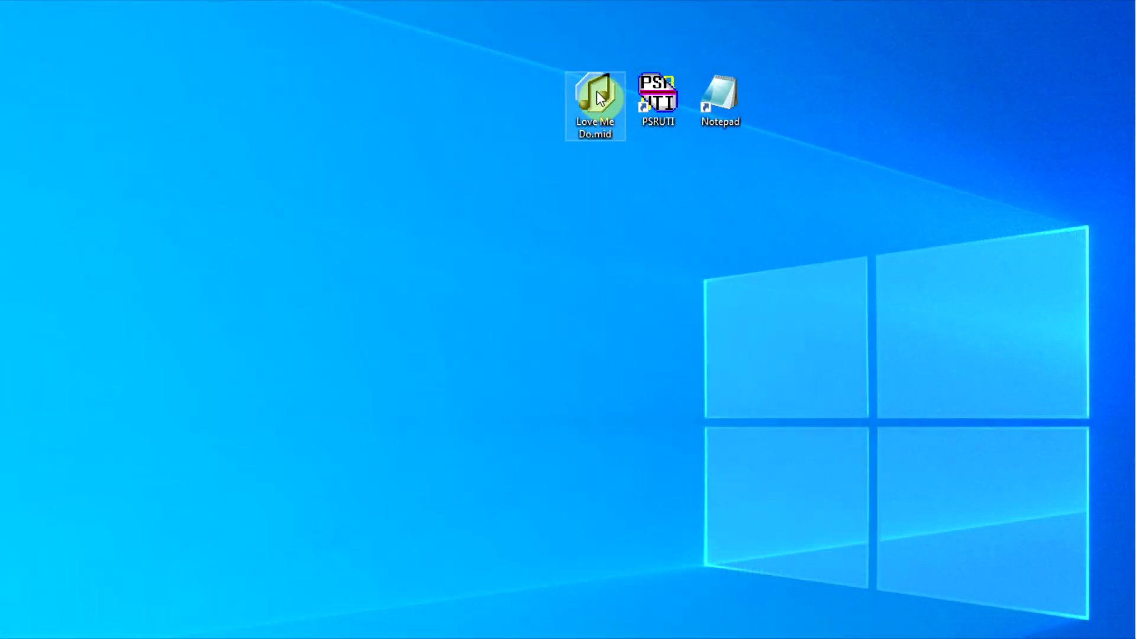
pyautogui.doubleClick(597, 94)
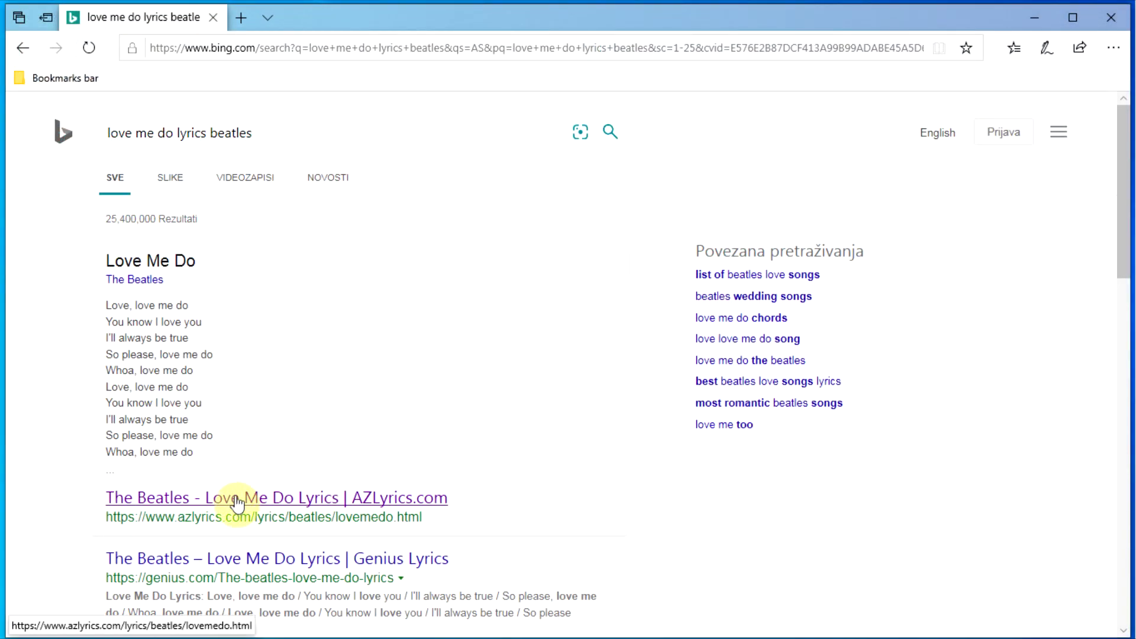
# Step: Open the AZLyrics result for The Beatles' "Love Me Do" and copy the complete song lyrics
pyautogui.click(235, 500)
pyautogui.scroll(-5, 819, 385)
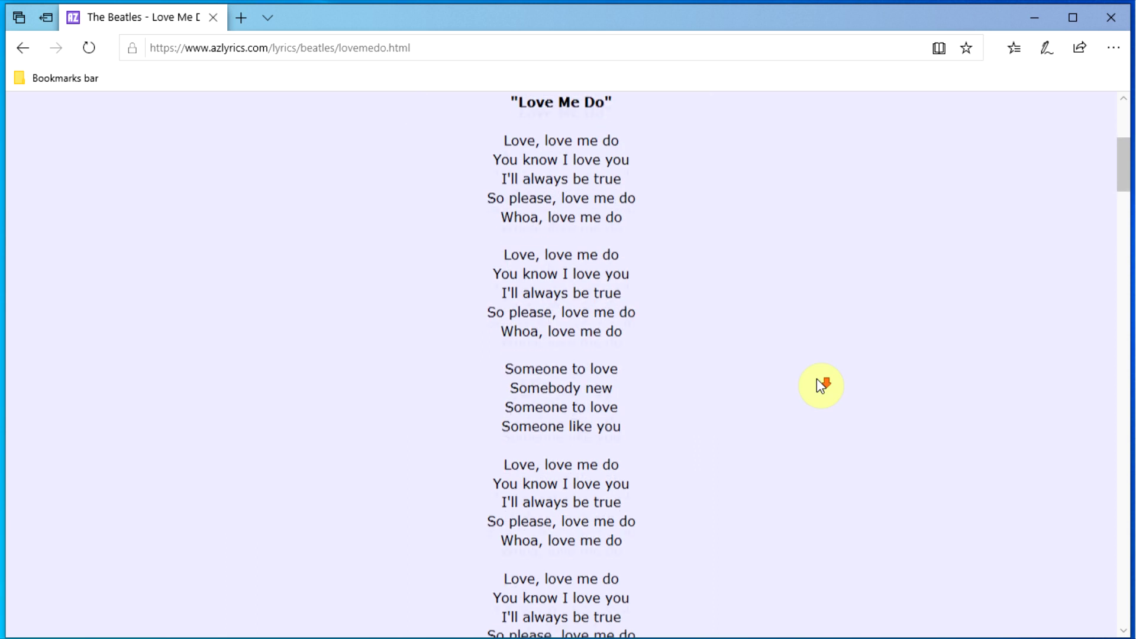
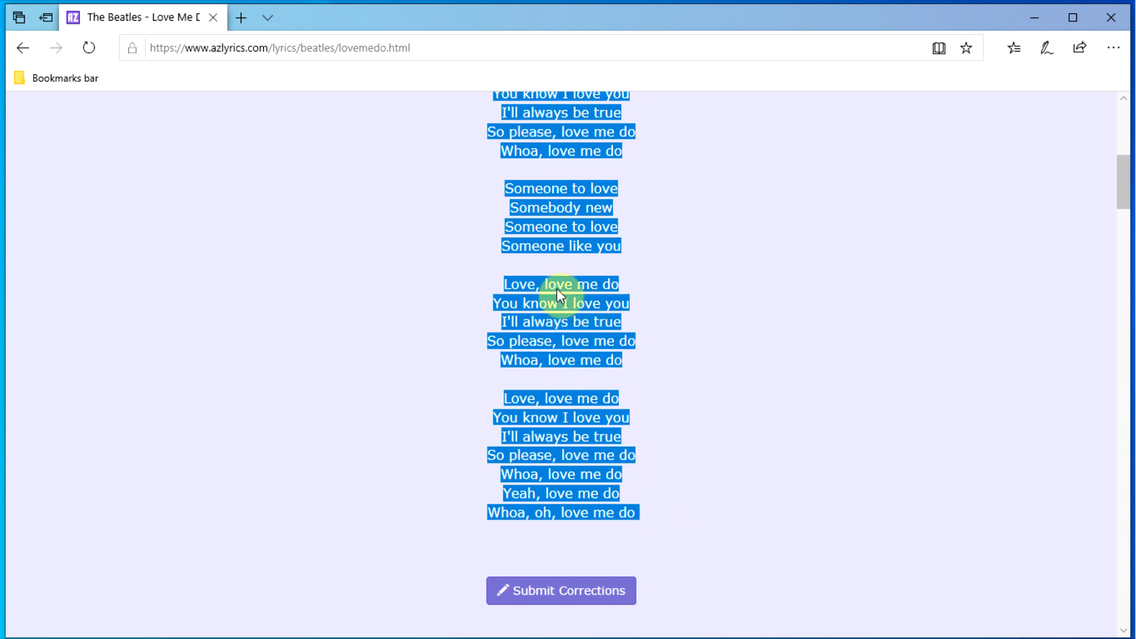
pyautogui.rightClick(558, 283)
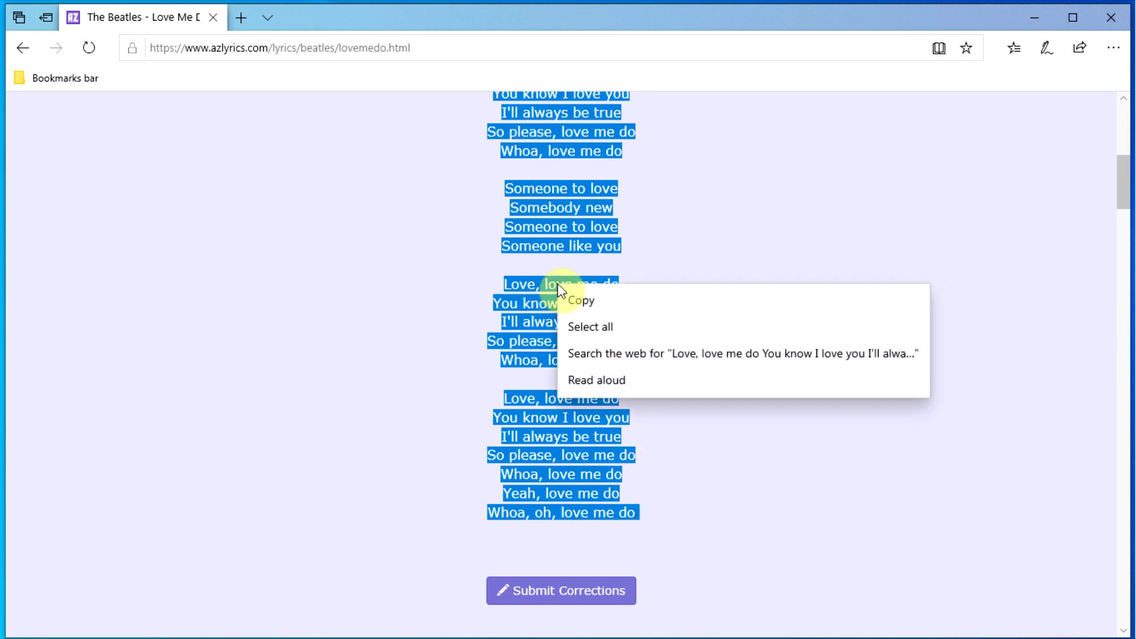
pyautogui.click(637, 306)
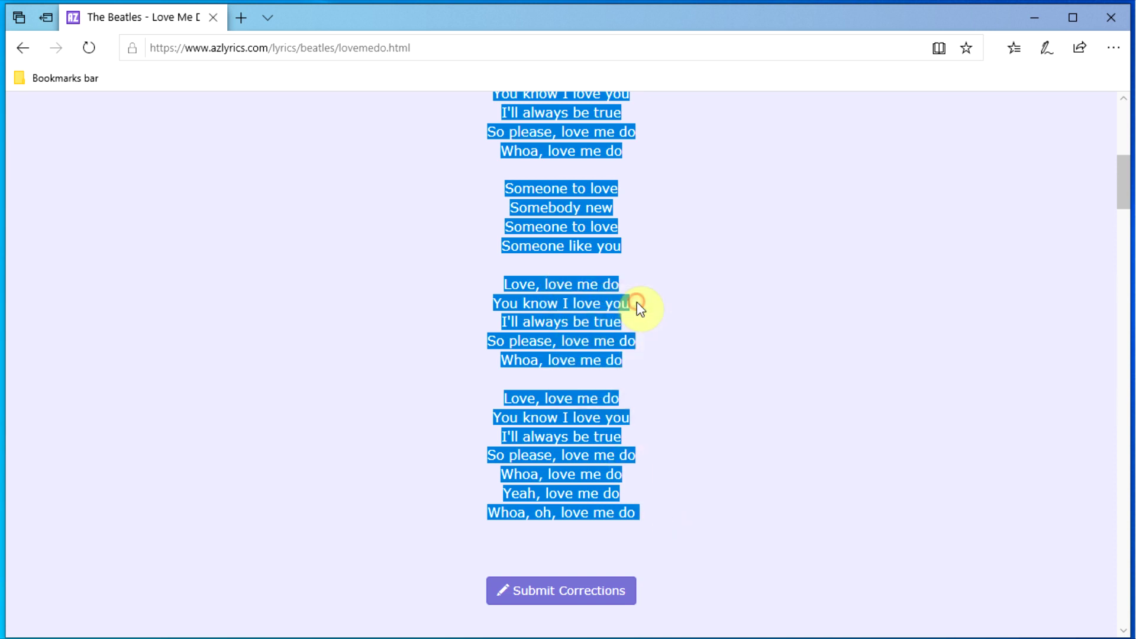
# Step: Minimize the browser and paste the copied lyrics into a new Notepad document
pyautogui.click(1035, 18)
pyautogui.doubleClick(729, 92)
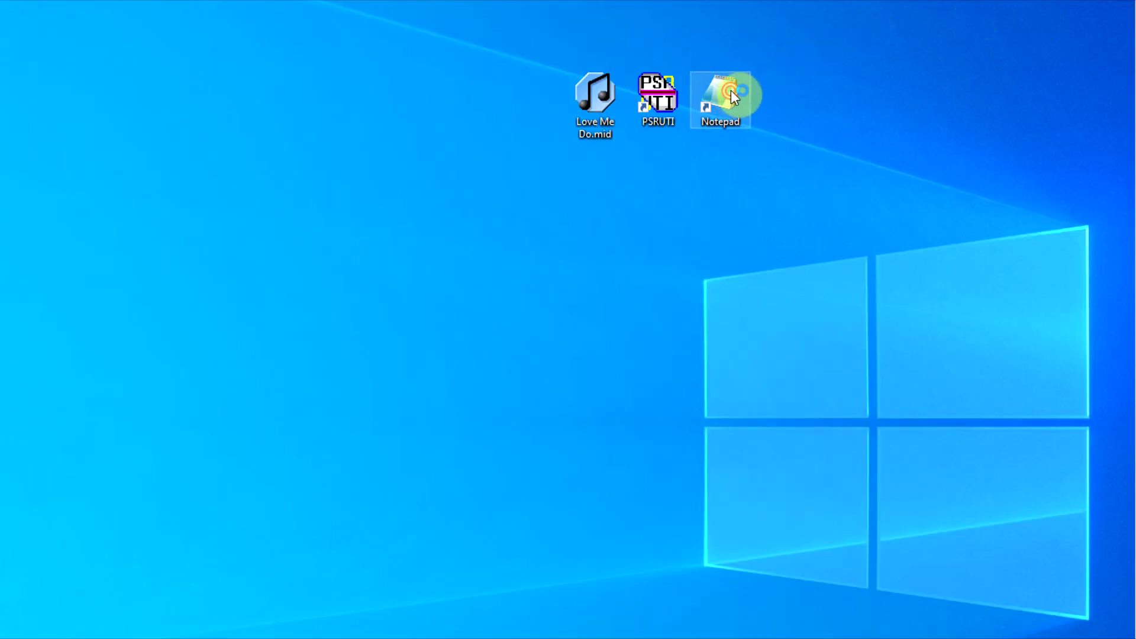
pyautogui.rightClick(801, 57)
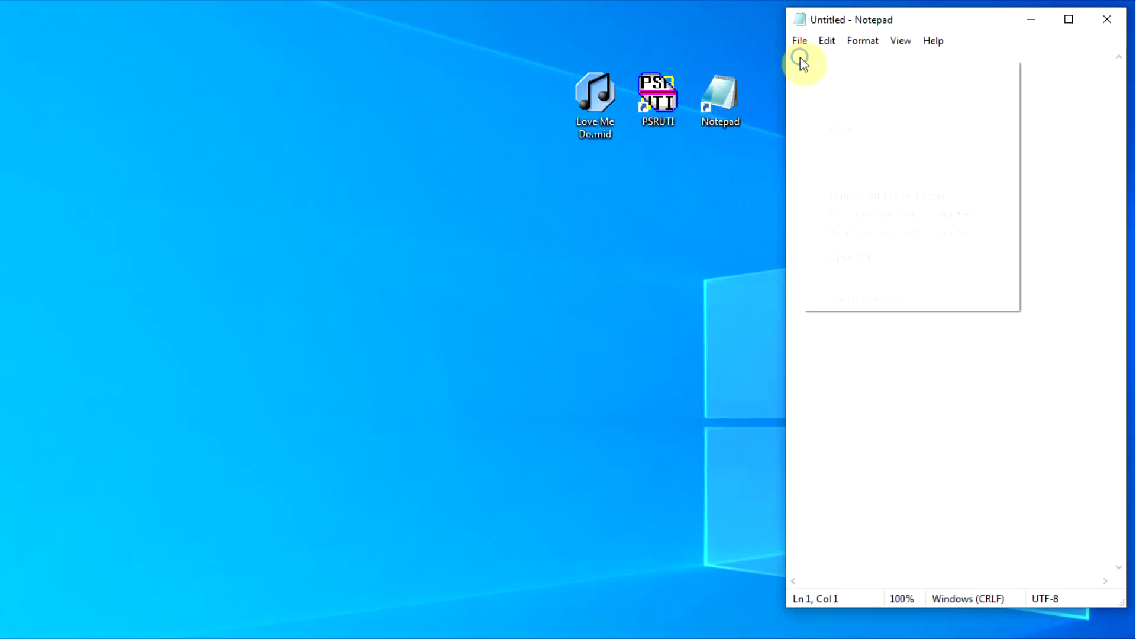
pyautogui.click(853, 127)
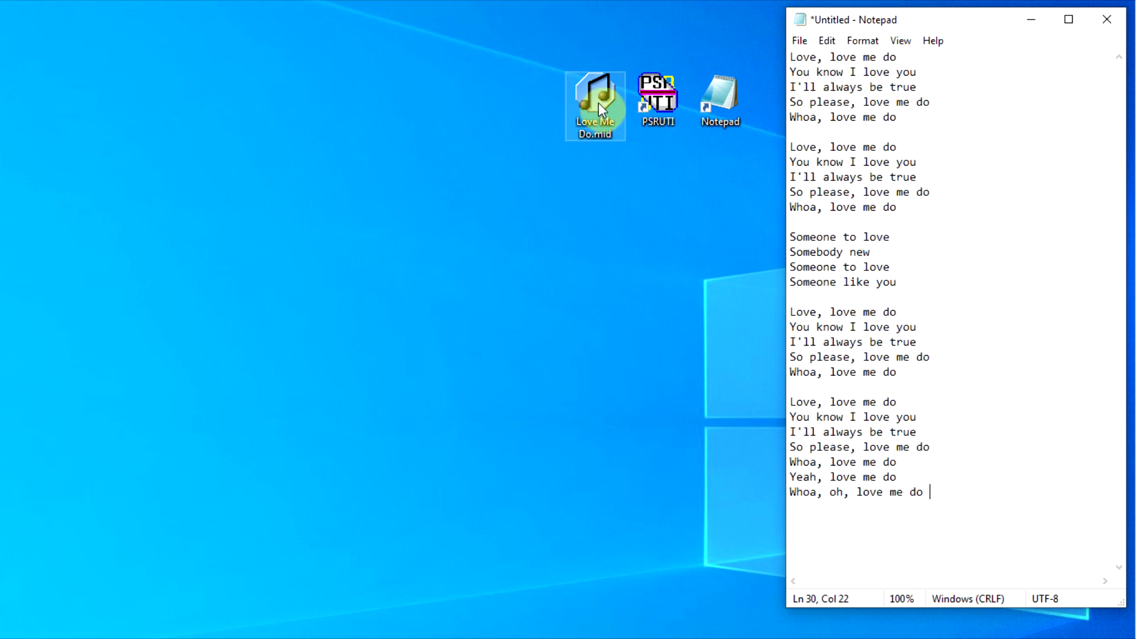
# Step: Play Love Me Do.mid in the karaoke player and bring the Notepad lyrics to the front for editing
pyautogui.click(598, 105)
pyautogui.doubleClick(598, 105)
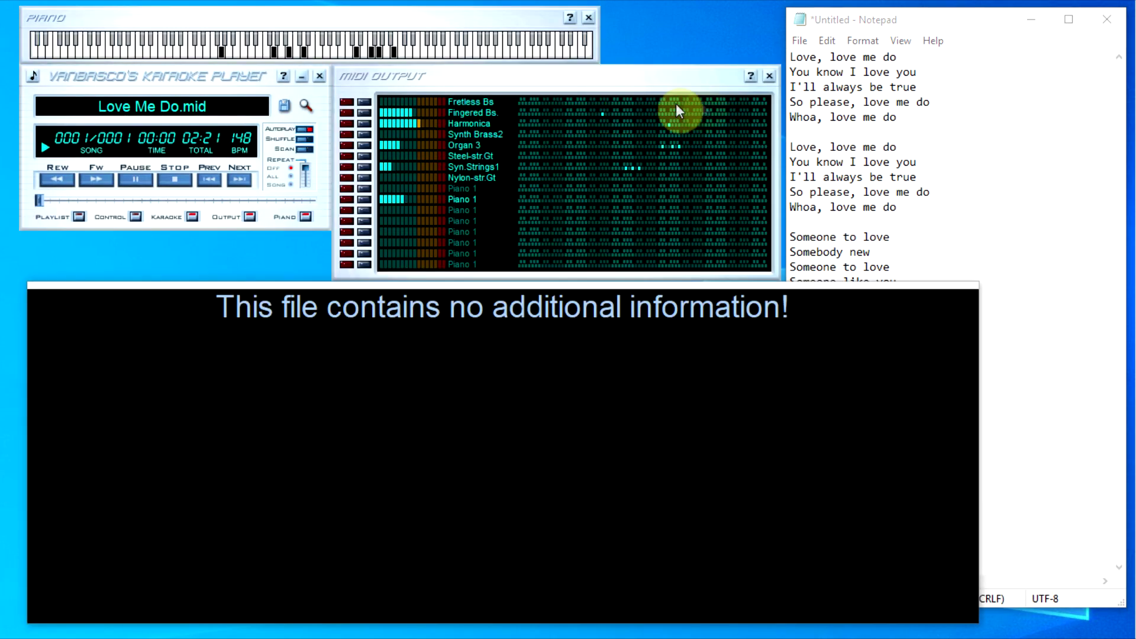
pyautogui.click(860, 74)
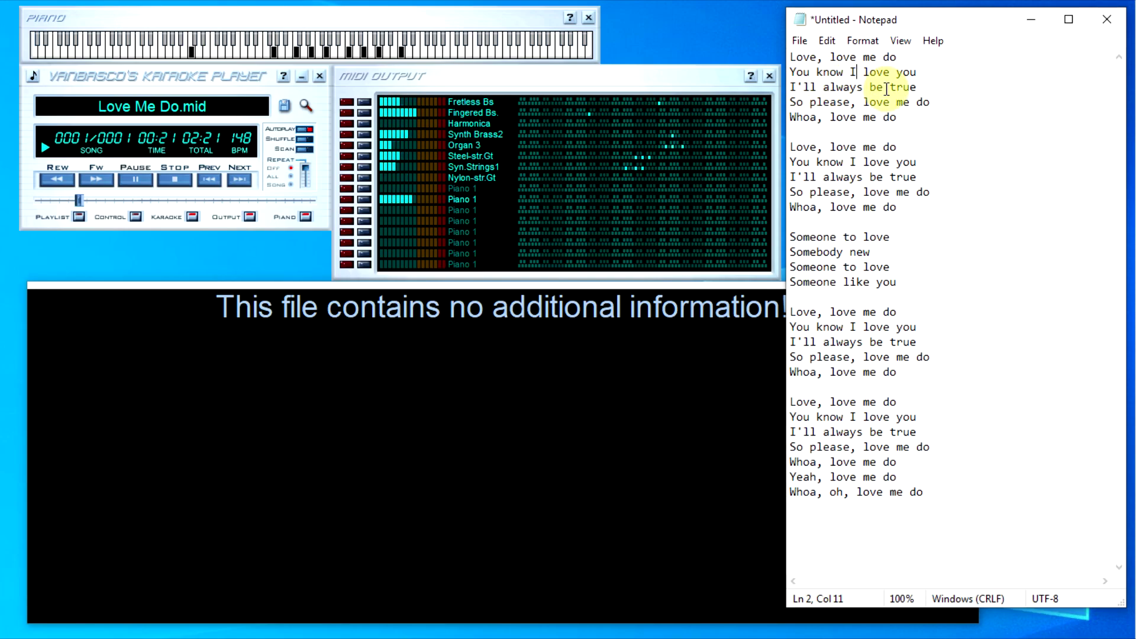
# Step: In the first verse, break the fourth line after "So please," and delete the "Whoa, love me do" line with the blank line below
pyautogui.click(864, 103)
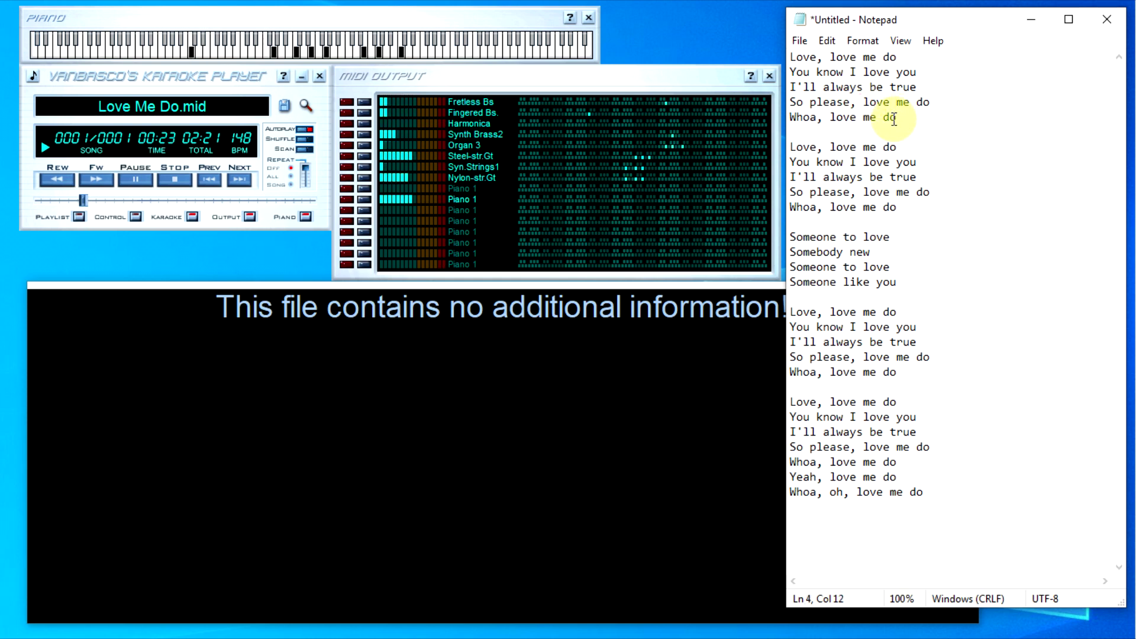
pyautogui.press('Return')
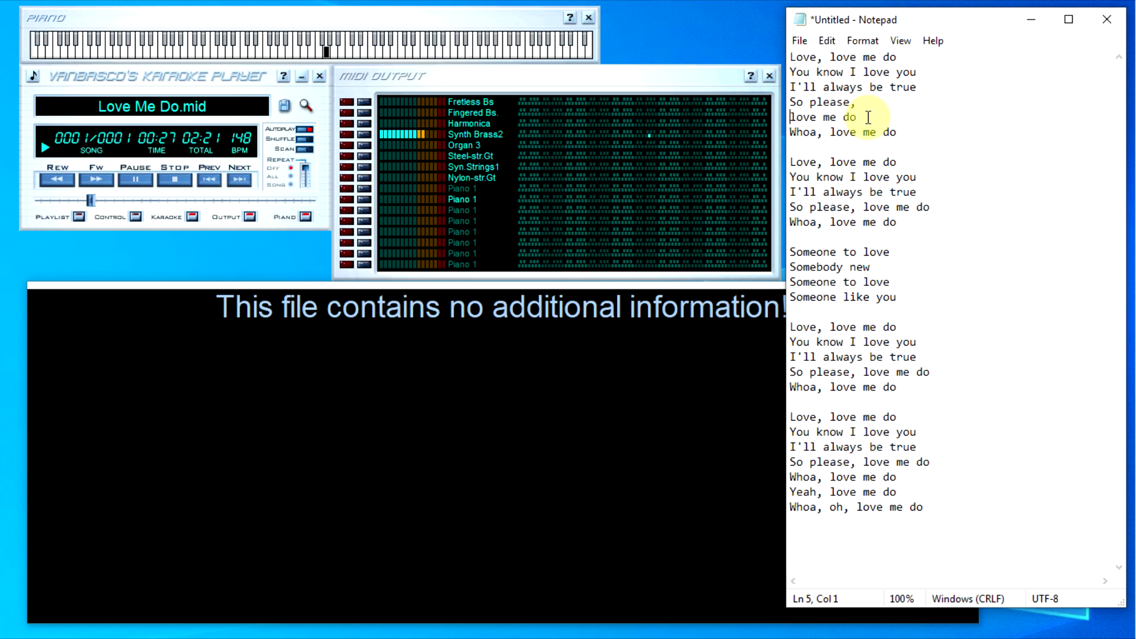
pyautogui.moveTo(900, 132); pyautogui.dragTo(785, 133)
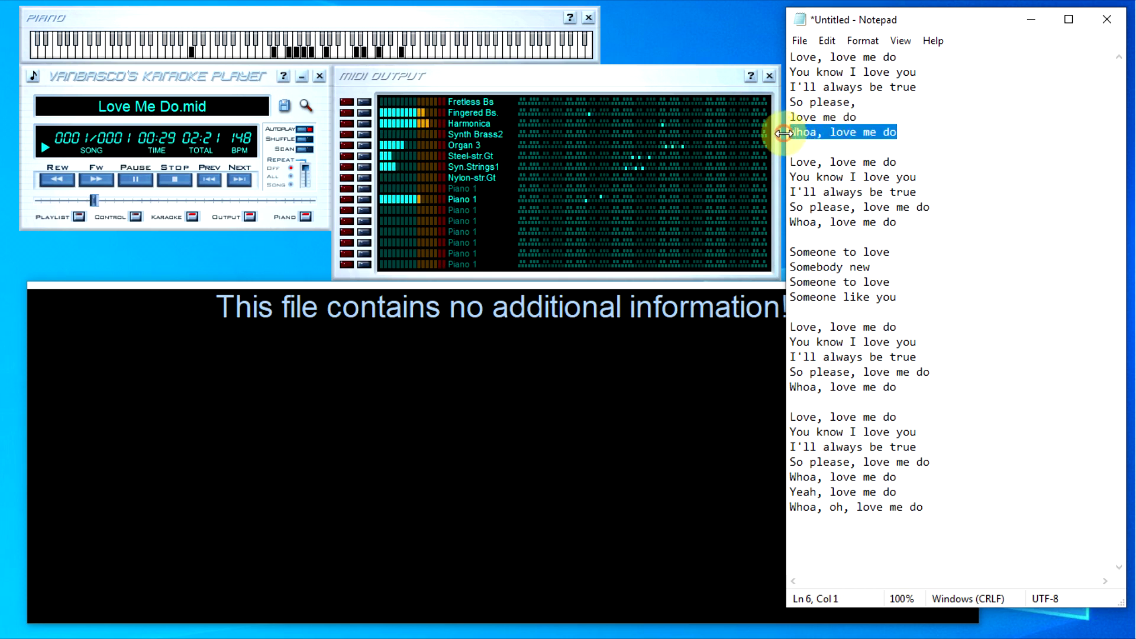
pyautogui.press('Delete')
pyautogui.press('Delete')
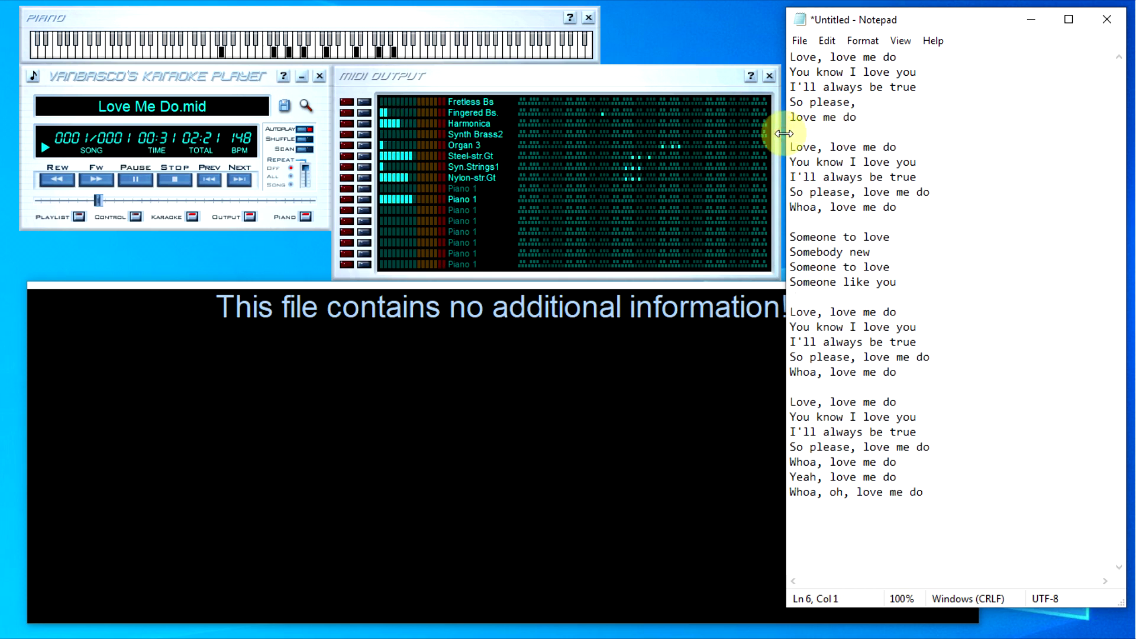
pyautogui.press('Delete')
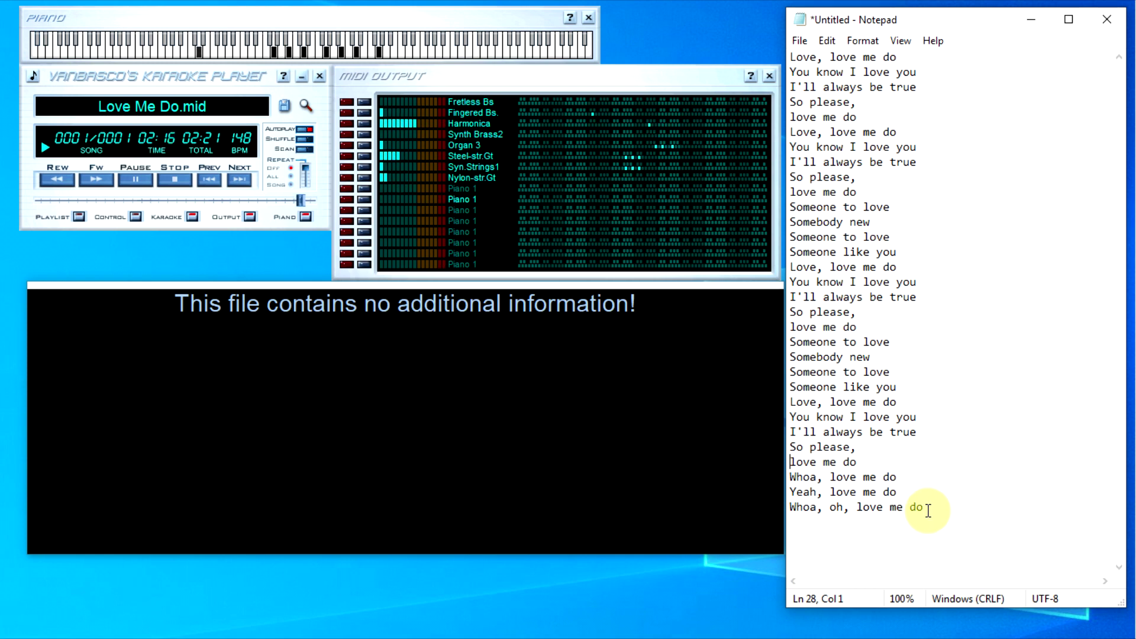
# Step: Pause the song, save the edited lyrics as the text file "Love me do", and close the karaoke player
pyautogui.click(142, 184)
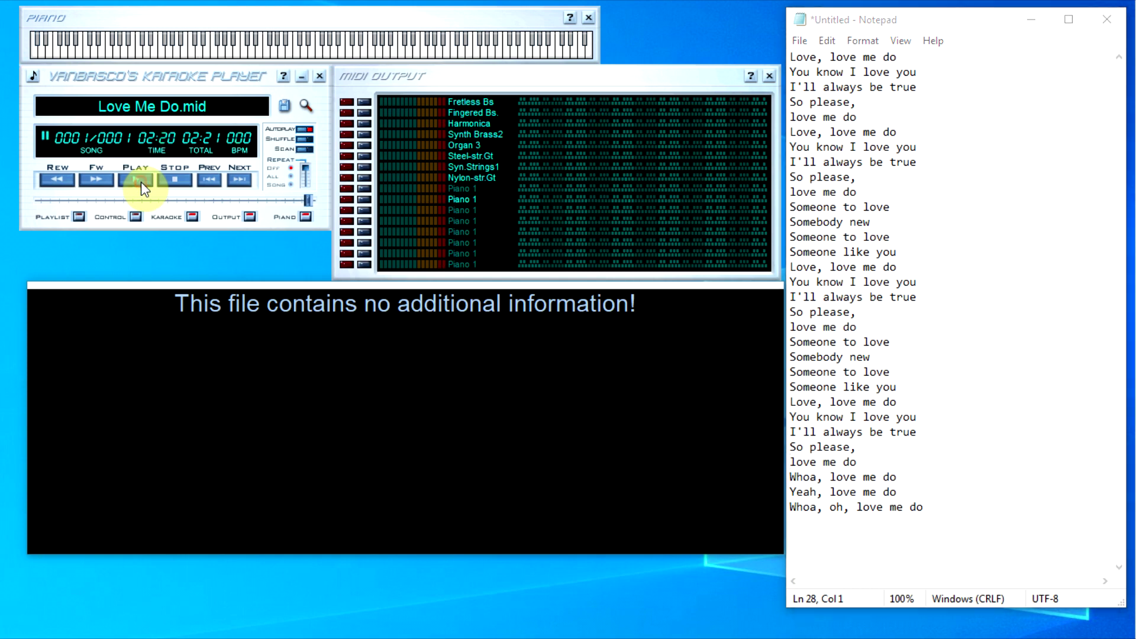
pyautogui.click(800, 41)
pyautogui.click(849, 128)
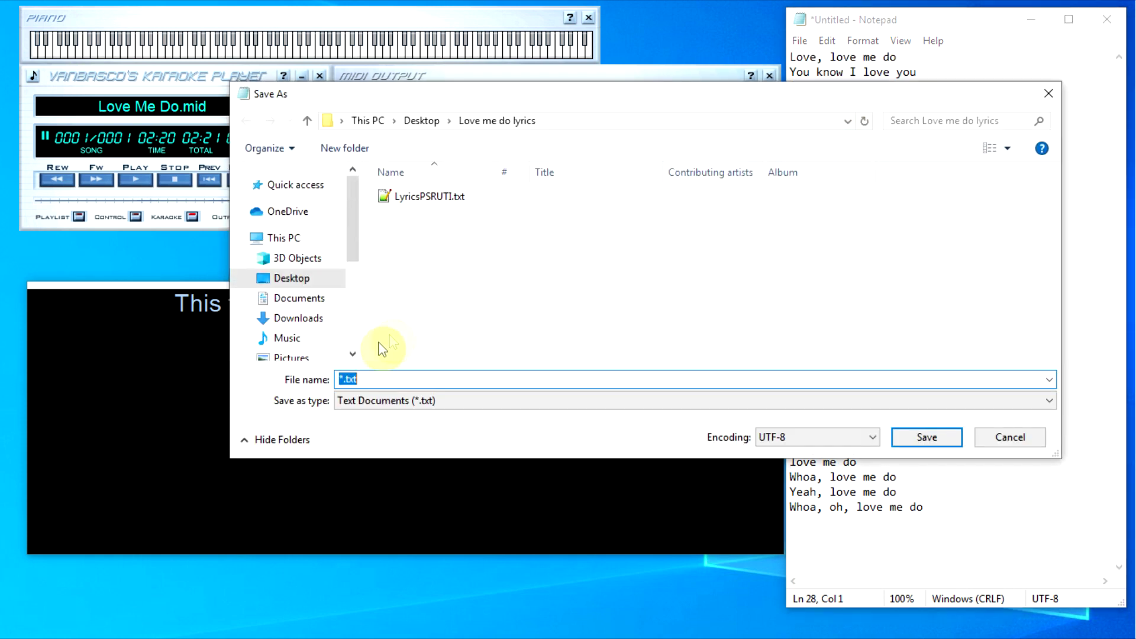
pyautogui.click(343, 380)
pyautogui.write('Love me do')
pyautogui.press('Return')
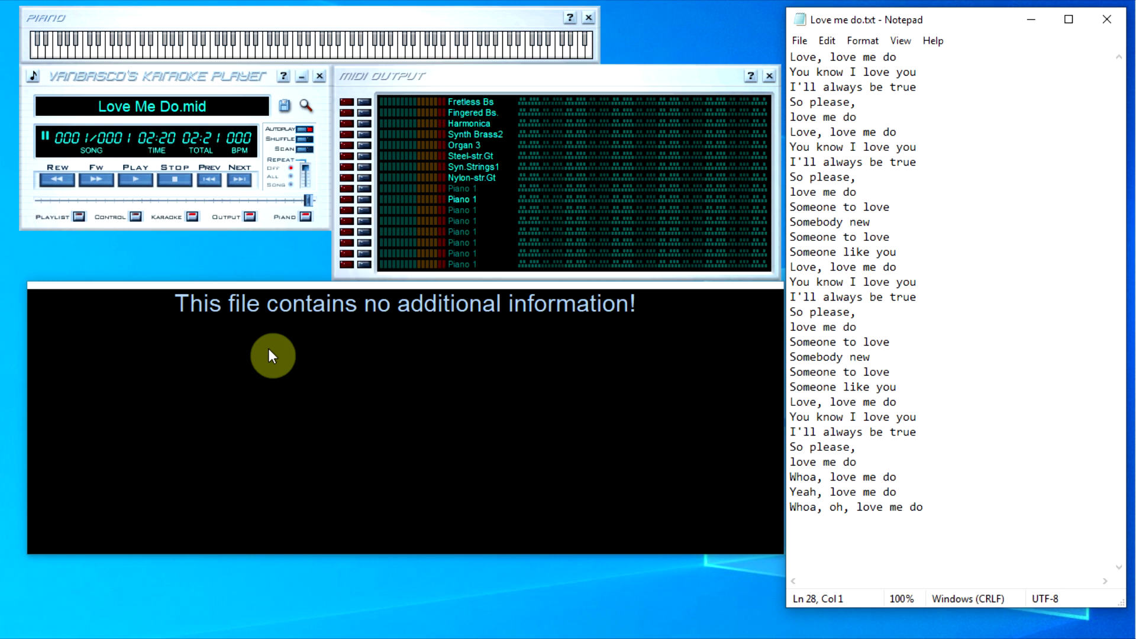
pyautogui.click(319, 76)
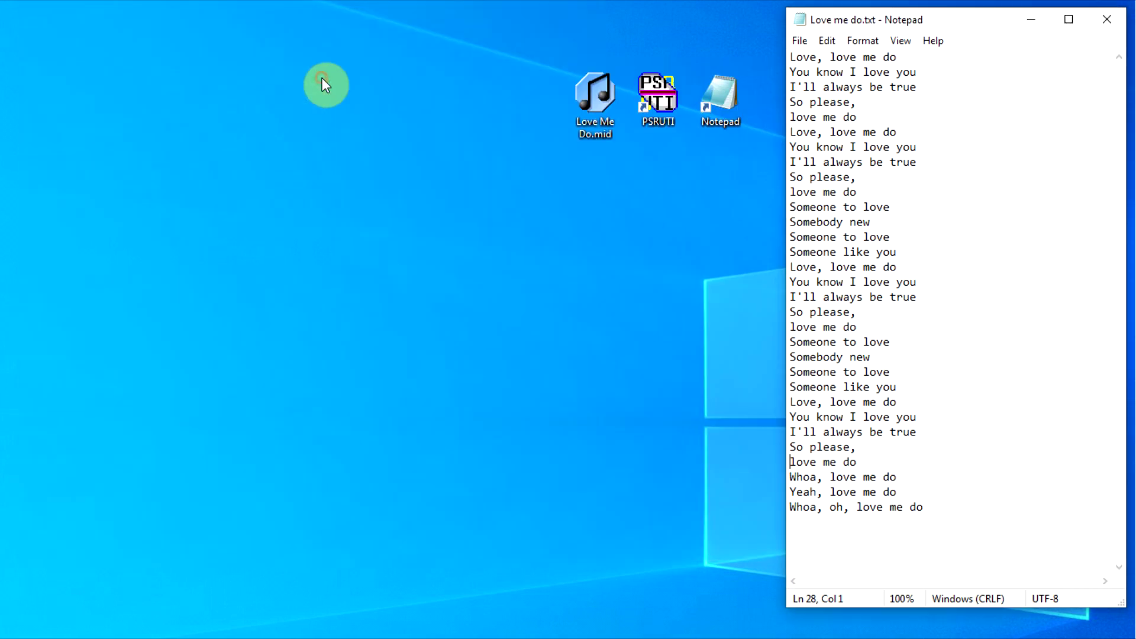
# Step: Switch to PSRUTI, load Love Me Do.mid as the source file and open the Chord Lyric Editor
pyautogui.doubleClick(659, 103)
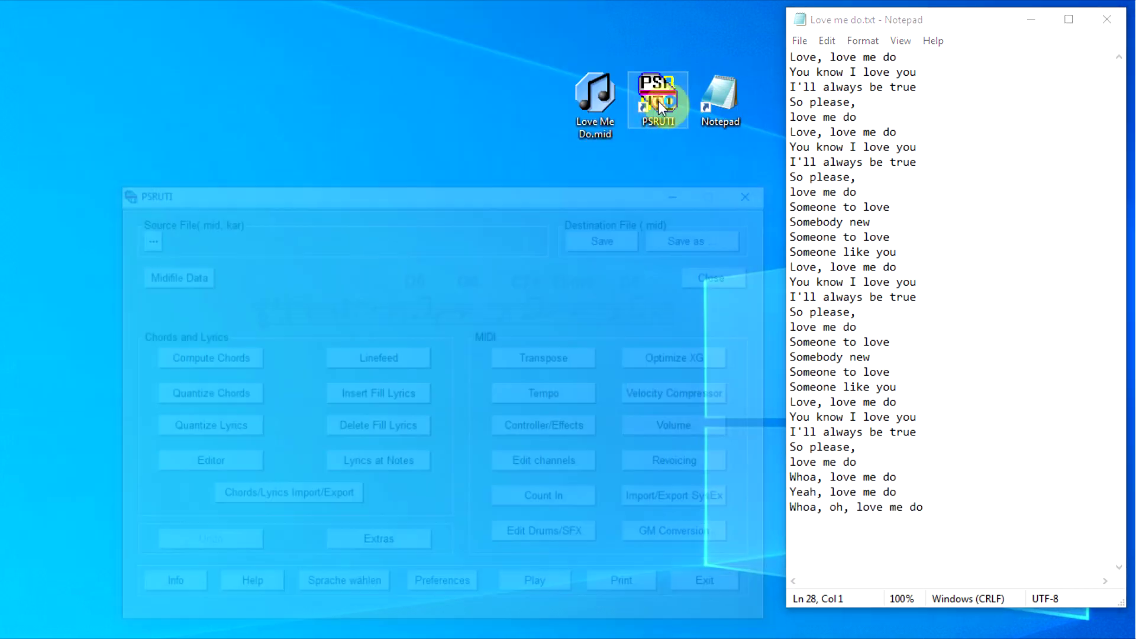
pyautogui.moveTo(478, 188); pyautogui.dragTo(397, 35)
pyautogui.click(61, 85)
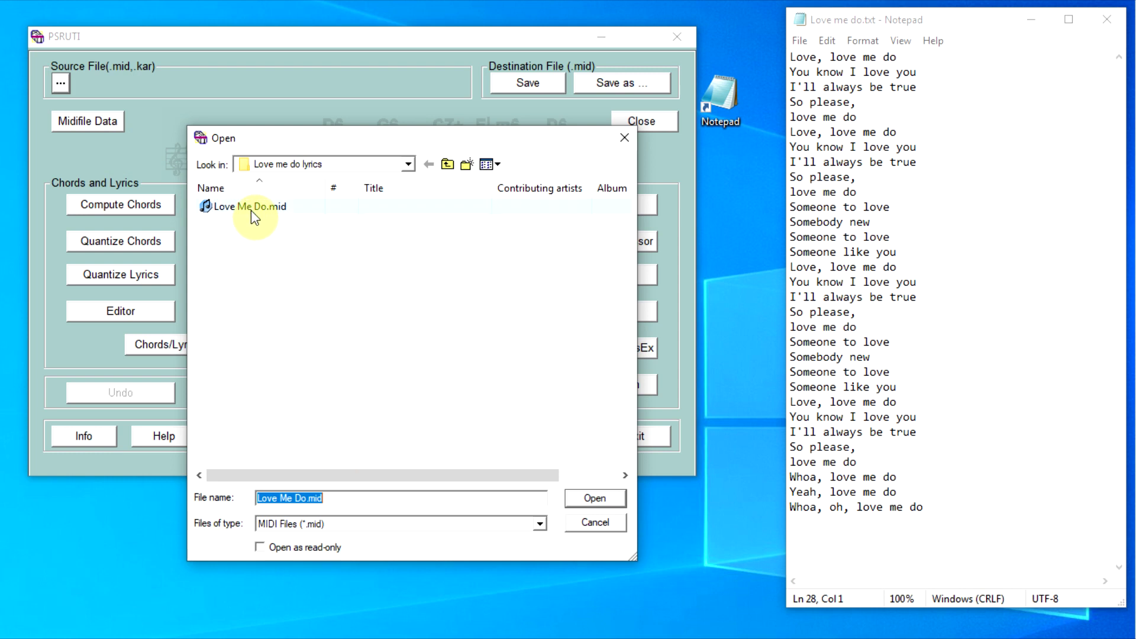
pyautogui.click(254, 217)
pyautogui.click(593, 500)
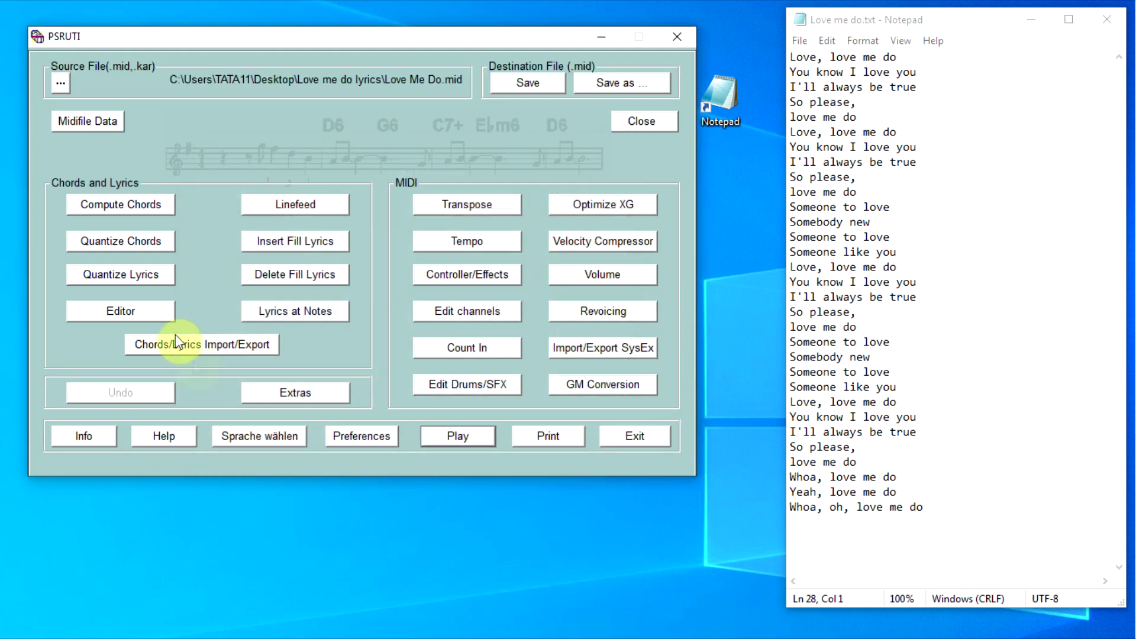
pyautogui.click(134, 315)
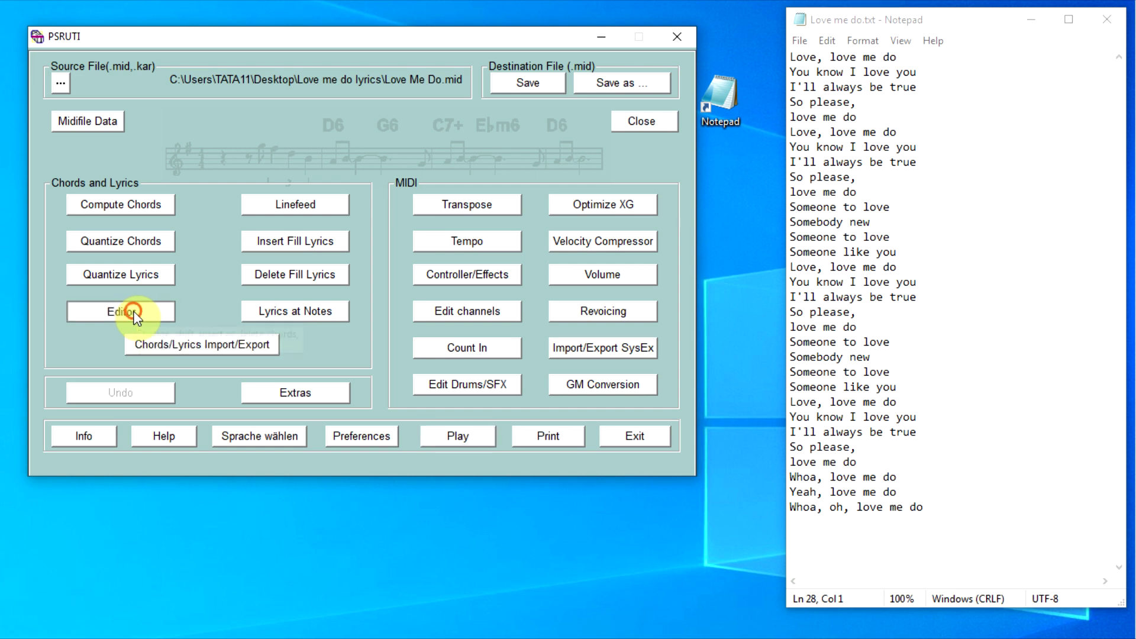
pyautogui.moveTo(282, 23); pyautogui.dragTo(302, 60)
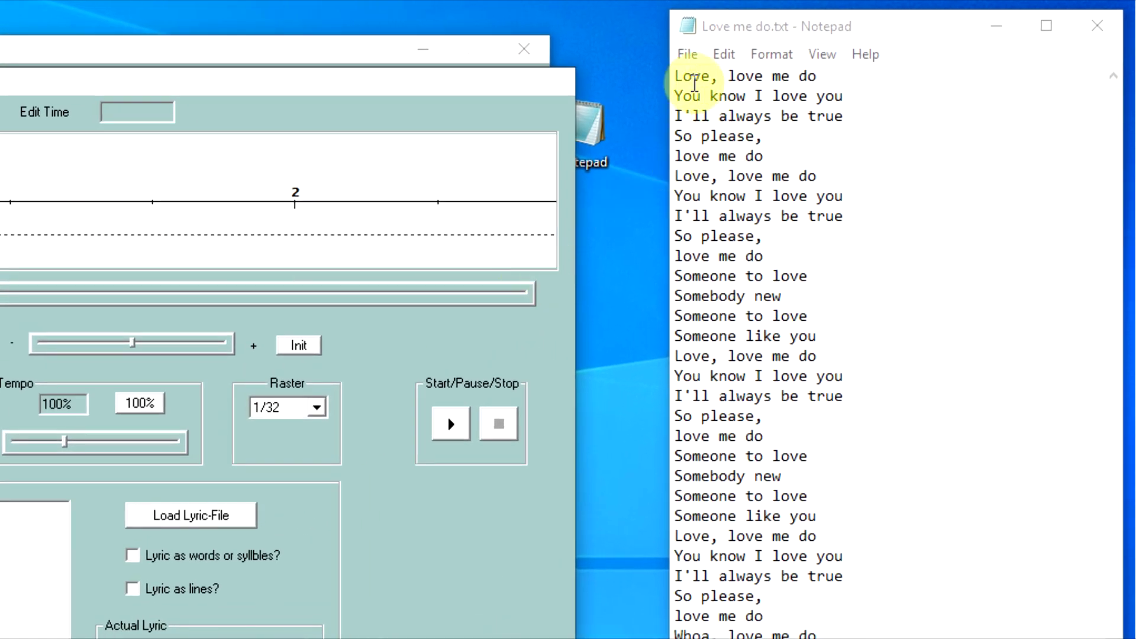
# Step: In the Notepad lyrics, insert the line "[start lyriclist]" above the first lyric line
pyautogui.click(677, 71)
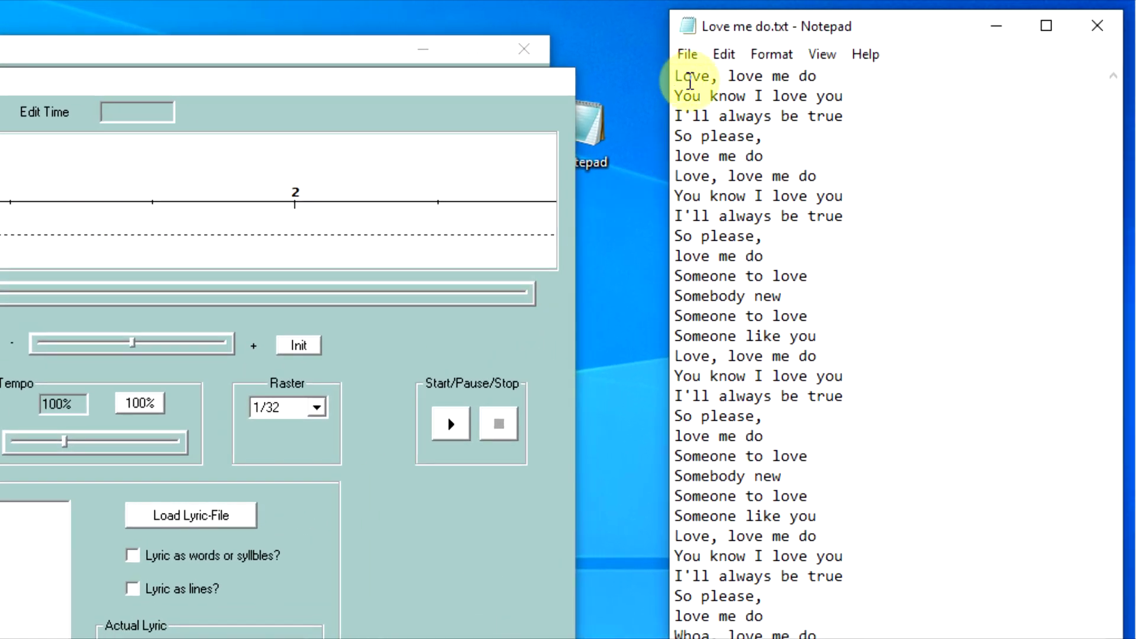
pyautogui.press('Return')
pyautogui.click(690, 79)
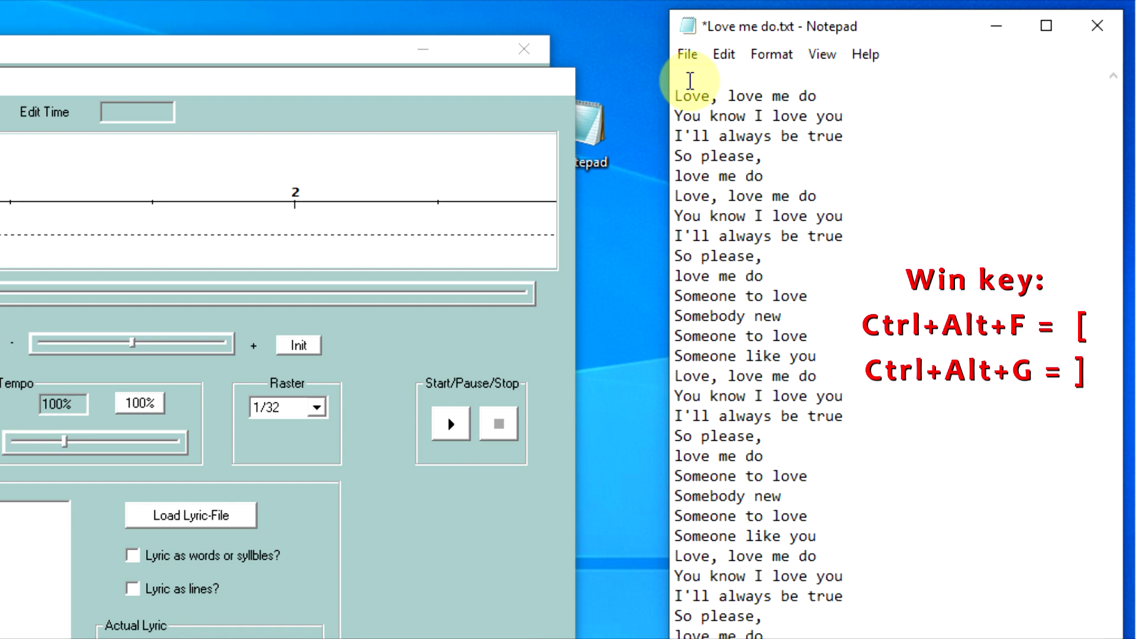
pyautogui.hotkey('ctrl', 'alt', 'f')
pyautogui.write('st')
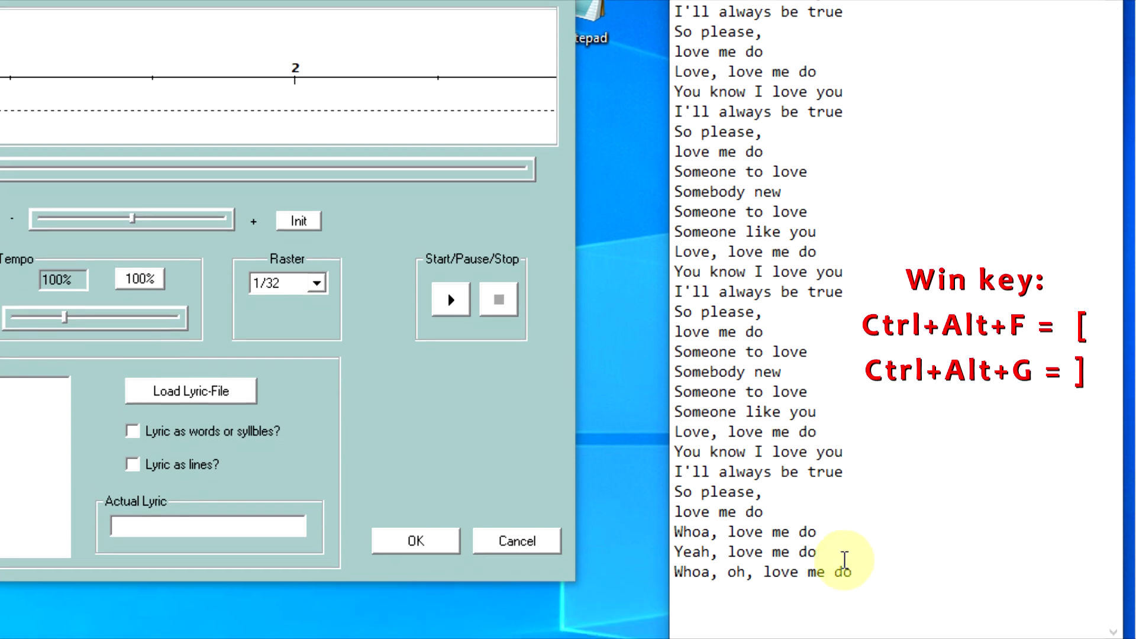
# Step: Add the line "[end list]" after the last lyric line and save the text file
pyautogui.click(859, 519)
pyautogui.press('Return')
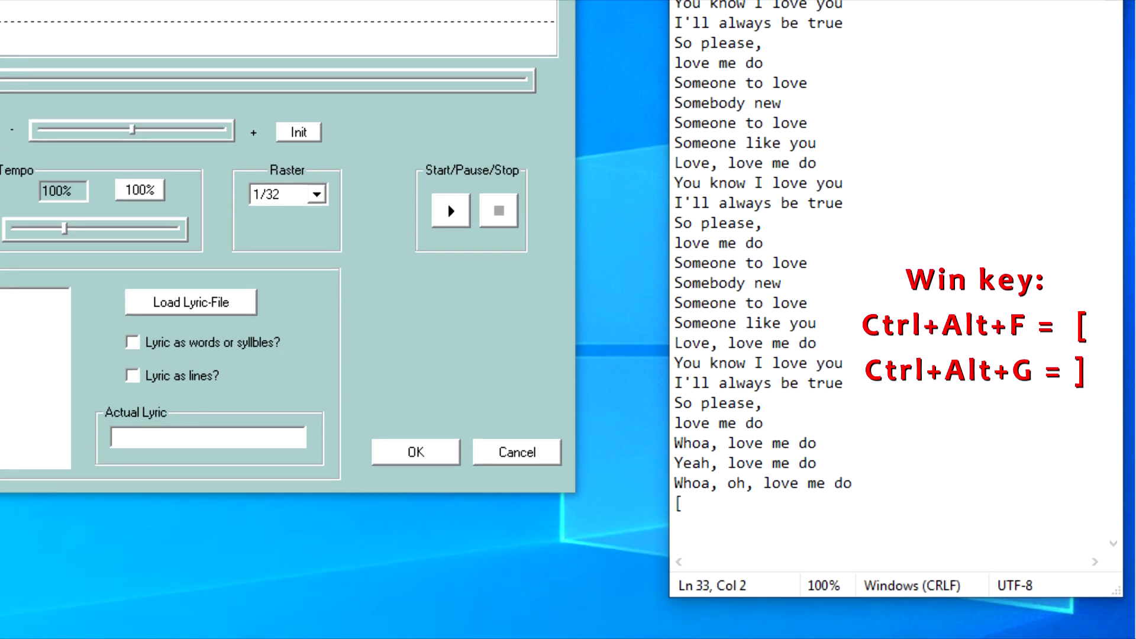
pyautogui.write('[end list]')
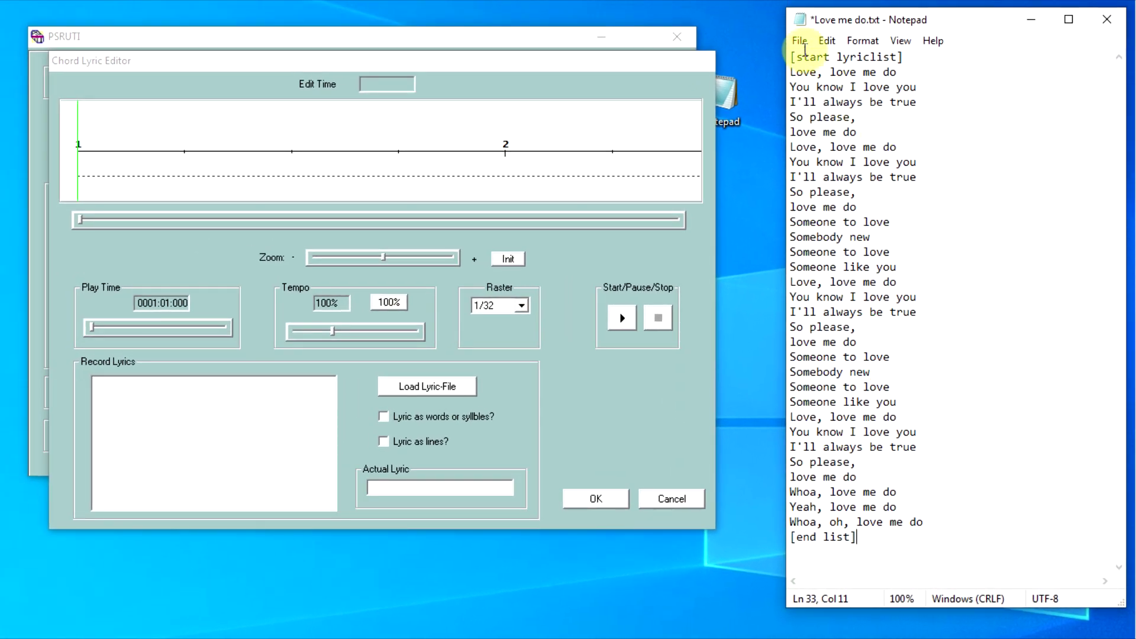
pyautogui.click(801, 45)
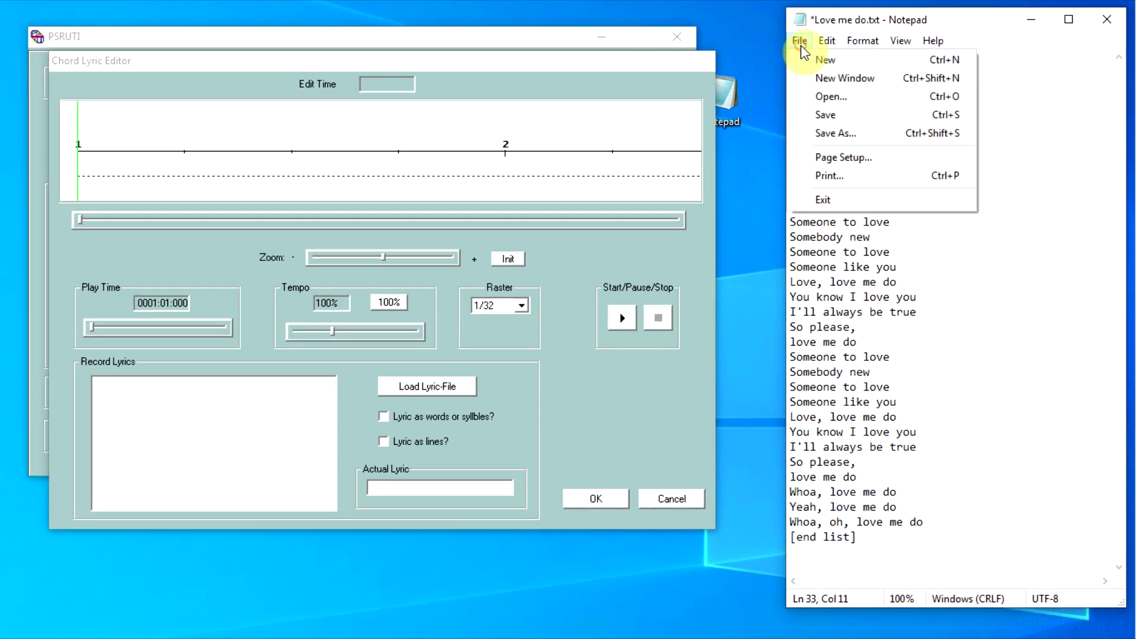
pyautogui.click(851, 118)
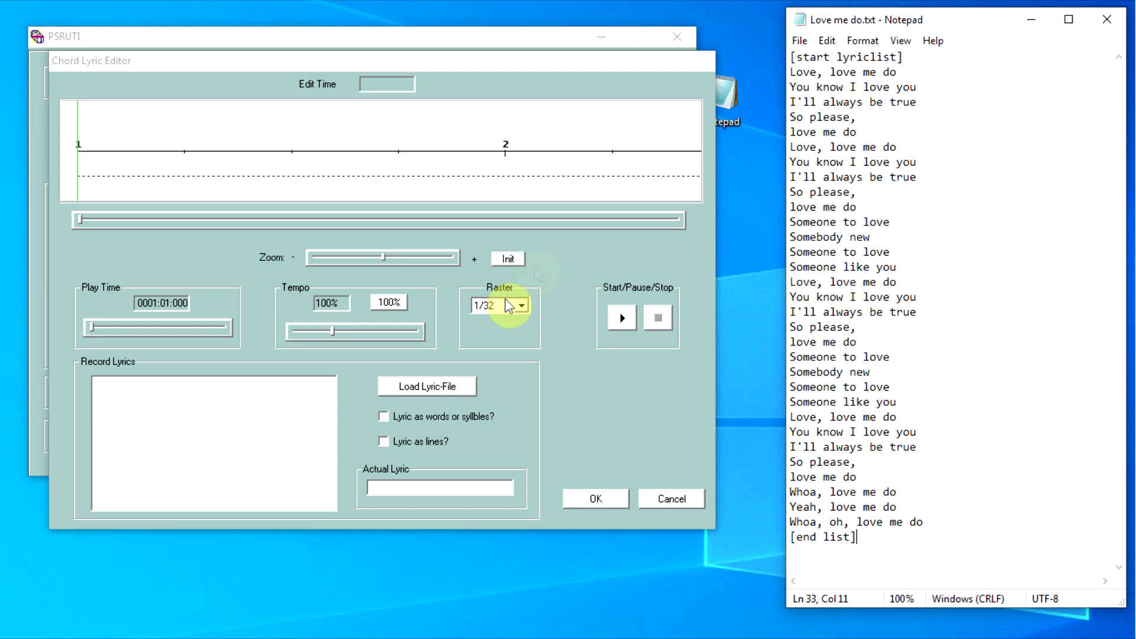
# Step: Load "Love me do.txt" as the lyric file in the Chord Lyric Editor, with the lyrics treated as lines
pyautogui.click(411, 388)
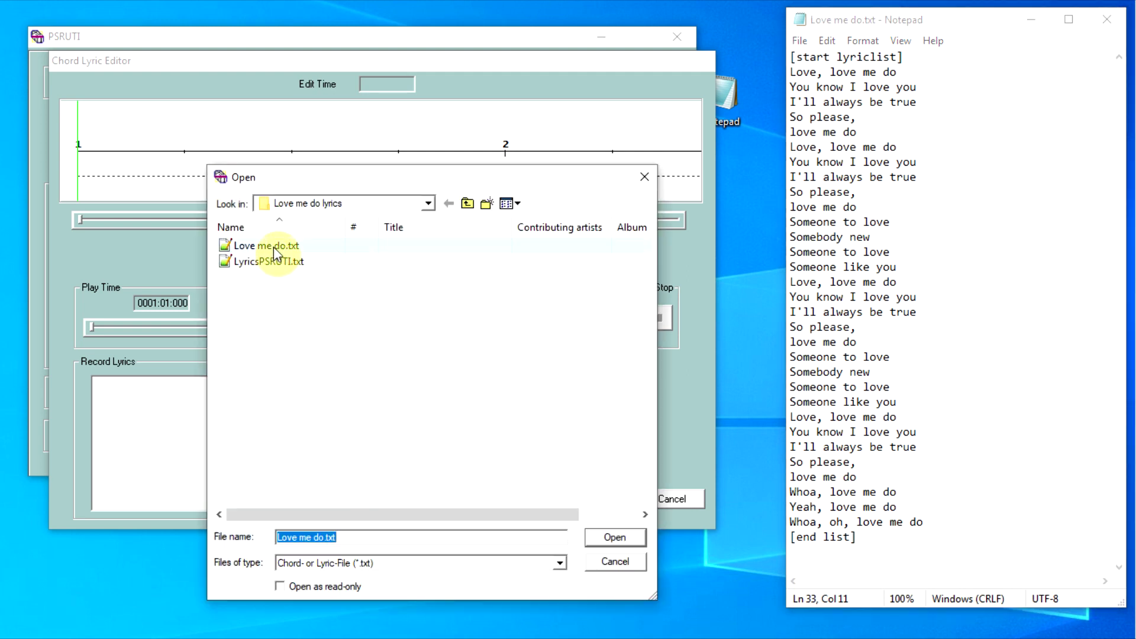
pyautogui.click(614, 537)
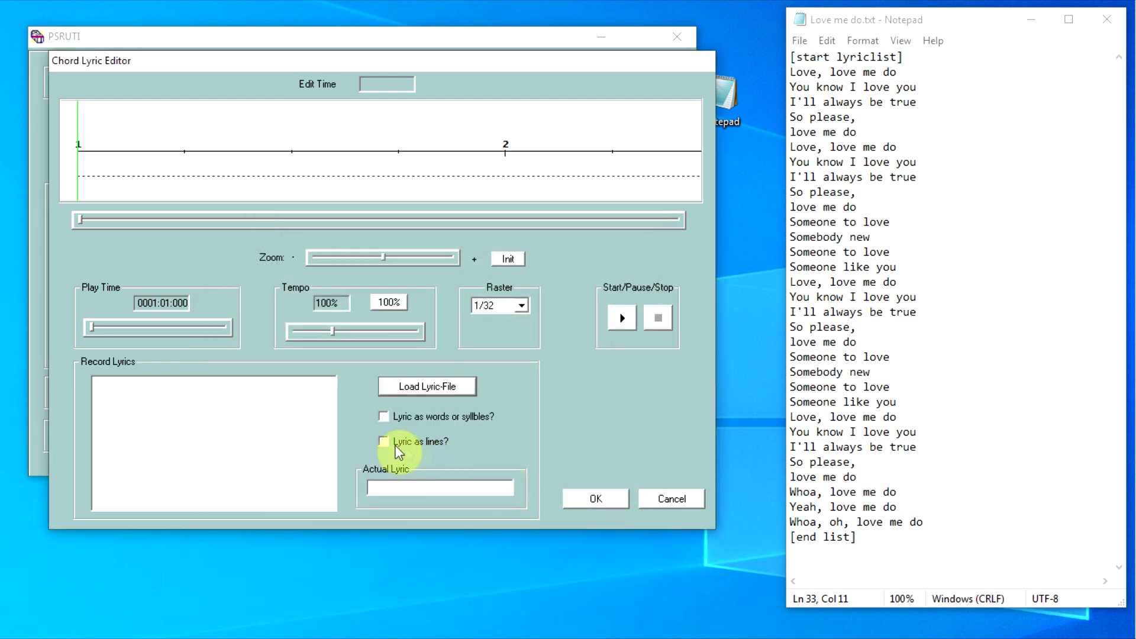
pyautogui.click(385, 442)
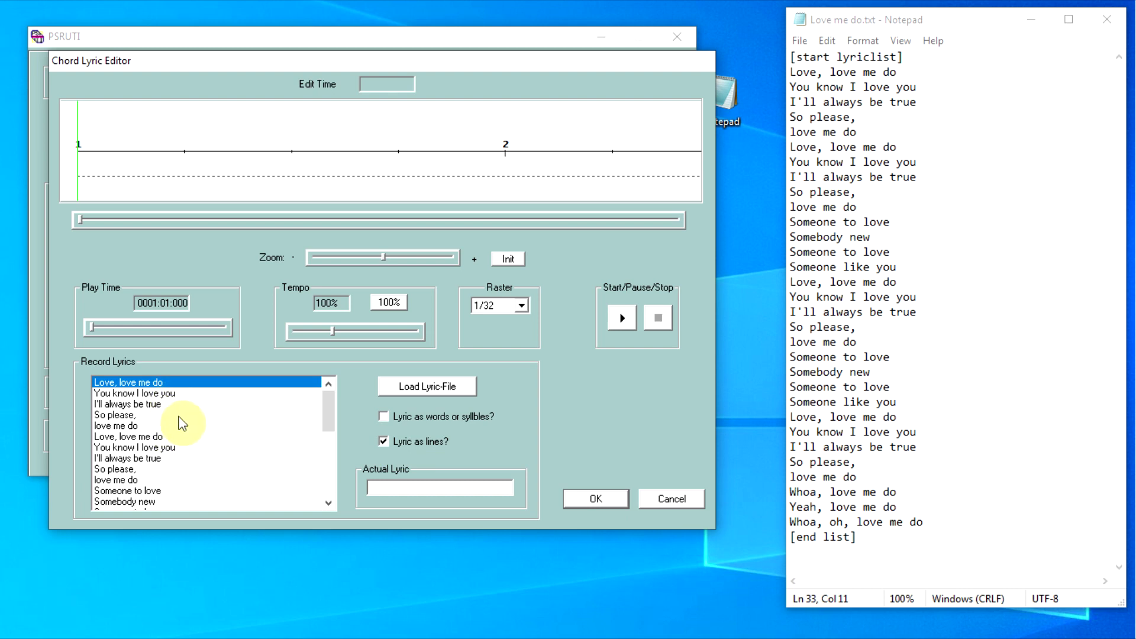
# Step: Insert the lyric "SOLO" at 003:01:000 and a linefeed at 003:03:000 on the lyric timeline
pyautogui.moveTo(381, 260); pyautogui.dragTo(362, 262)
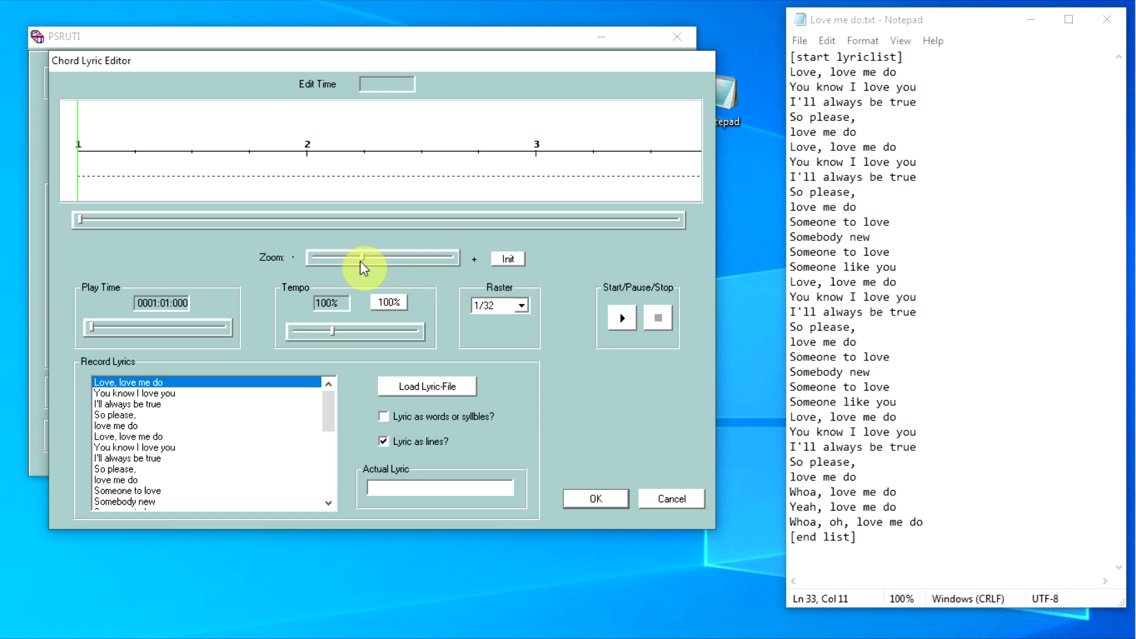
pyautogui.click(622, 317)
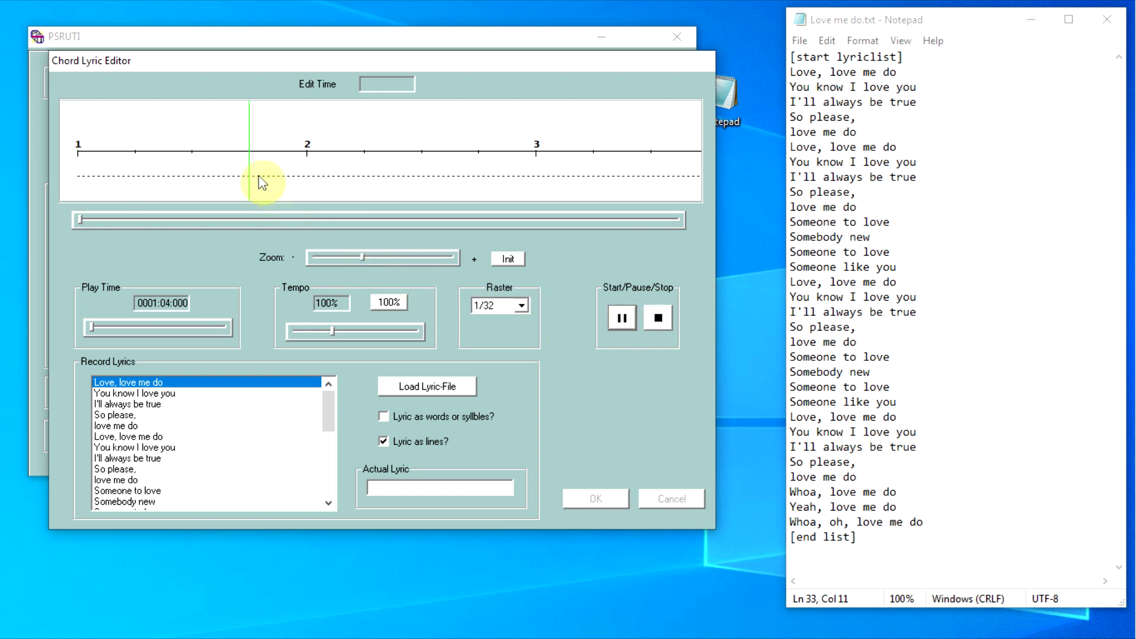
pyautogui.click(620, 318)
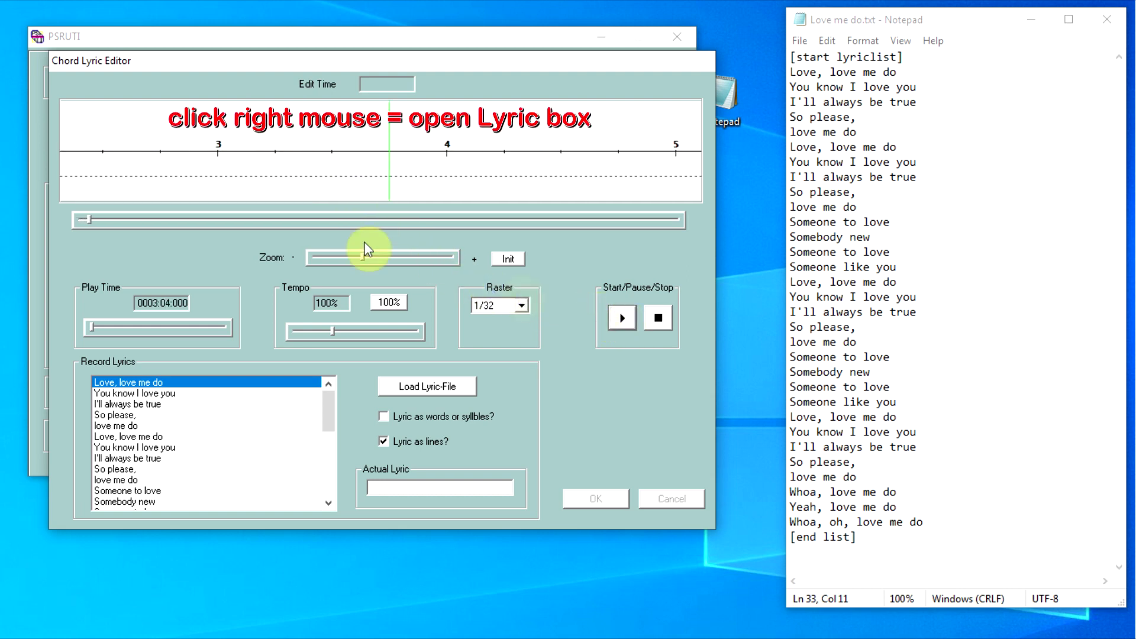
pyautogui.rightClick(219, 169)
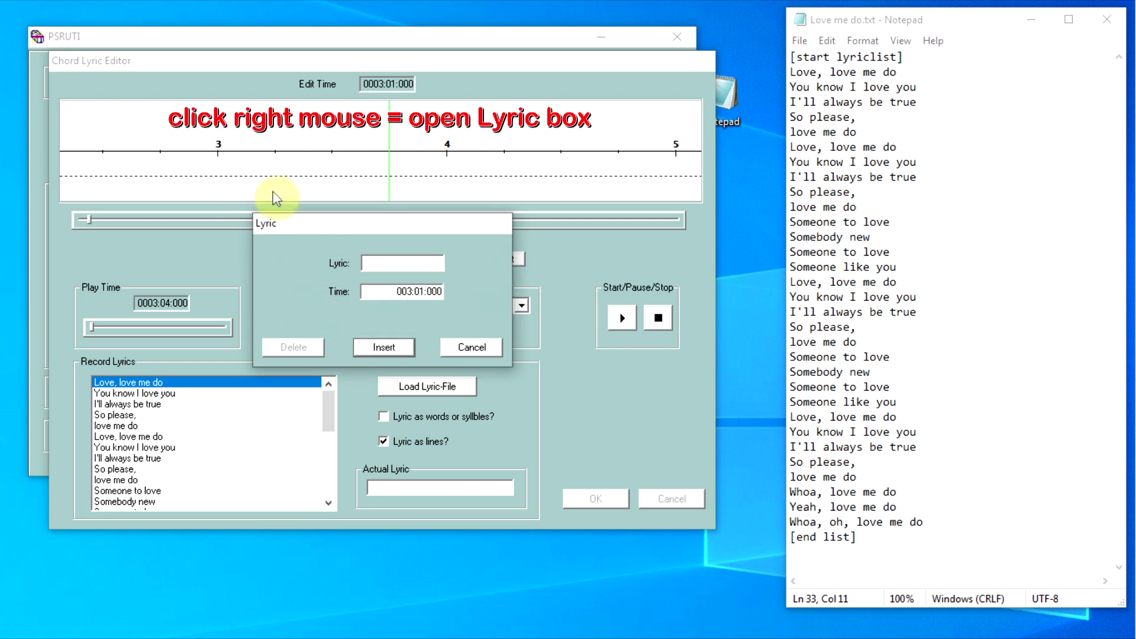
pyautogui.write('SOLO')
pyautogui.click(388, 349)
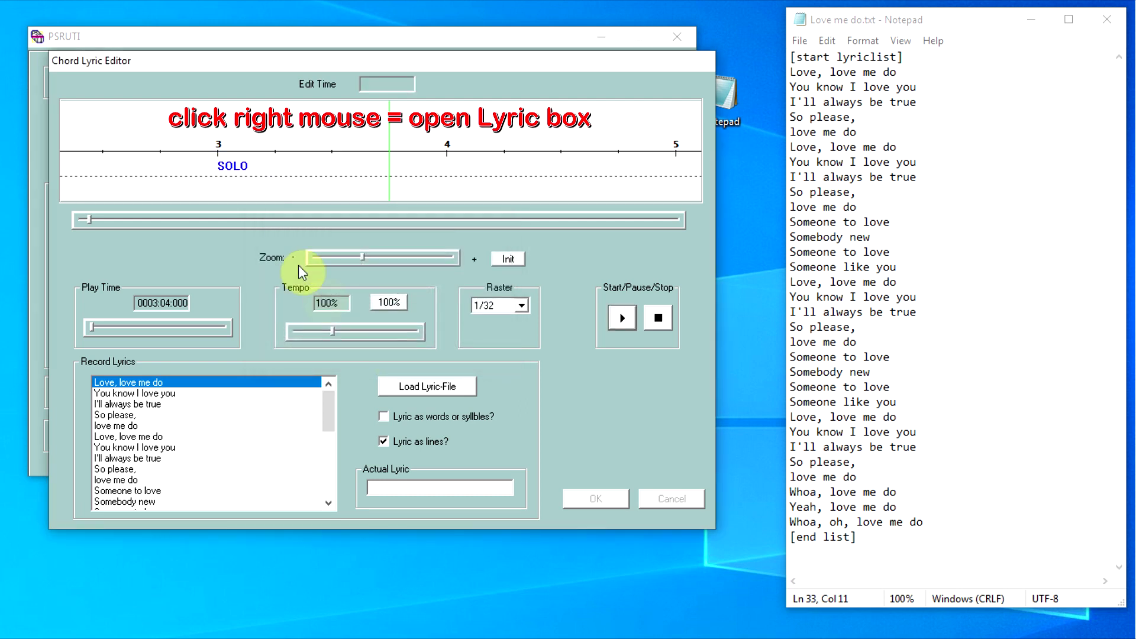
pyautogui.rightClick(331, 190)
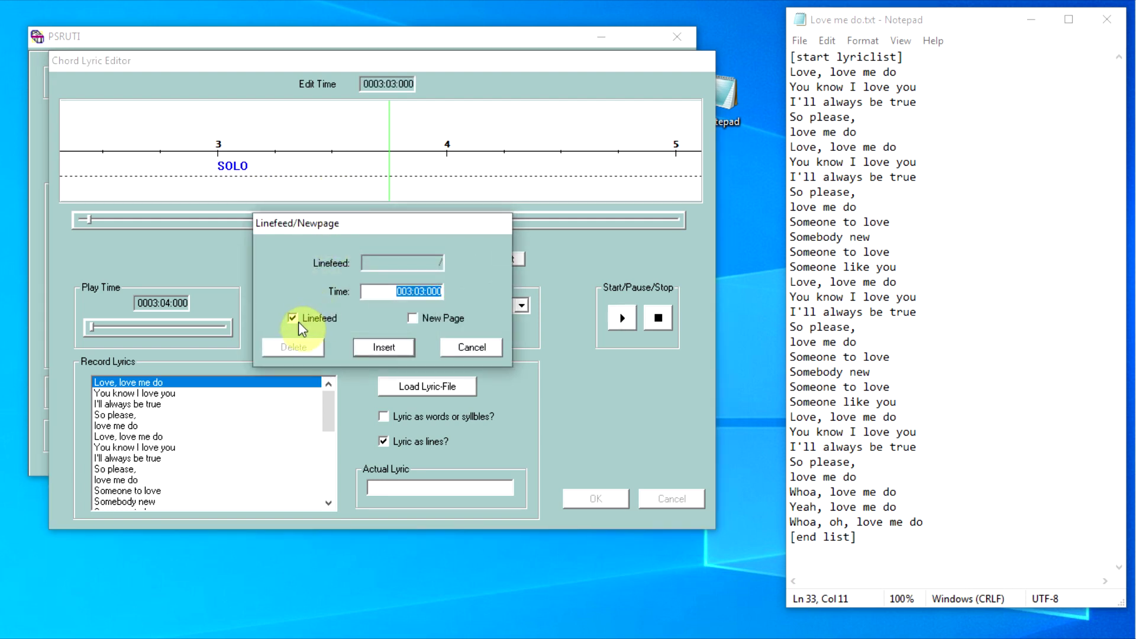
pyautogui.click(396, 349)
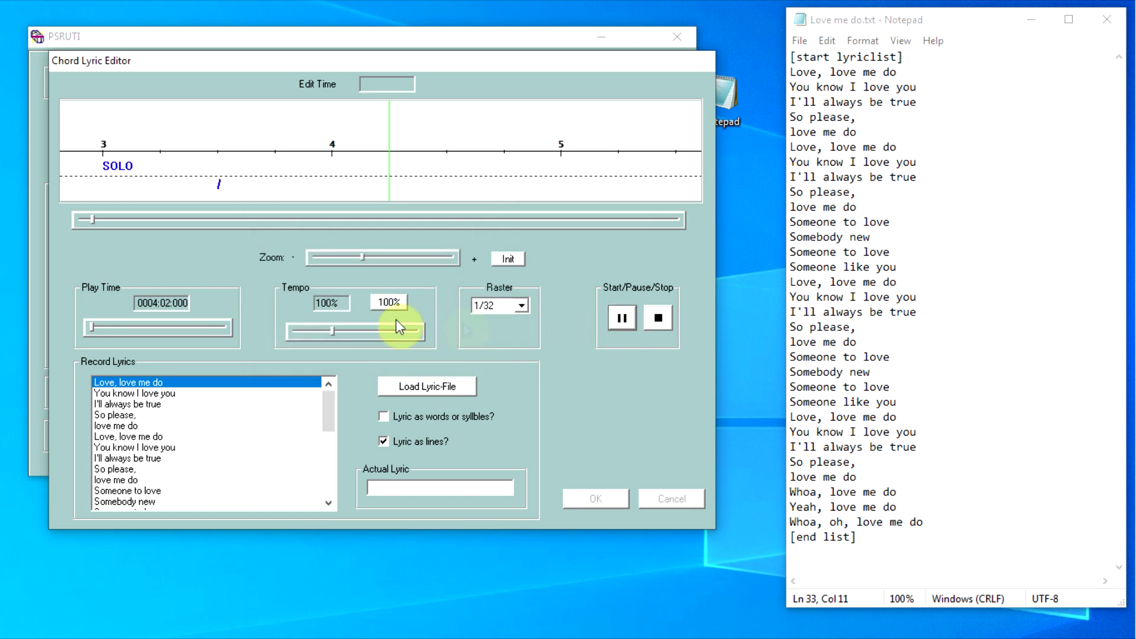
# Step: Play the song at 80% tempo and place the first five loaded lyric lines in time with the singing, from about measure 11
pyautogui.moveTo(333, 330); pyautogui.dragTo(325, 331)
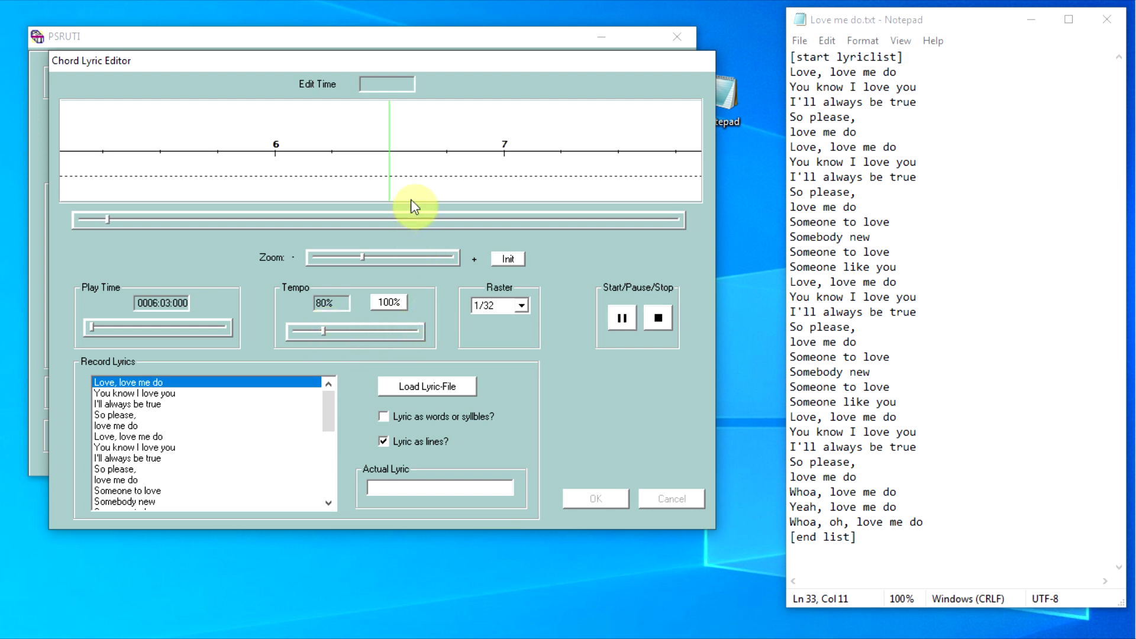
pyautogui.moveTo(361, 254); pyautogui.dragTo(353, 257)
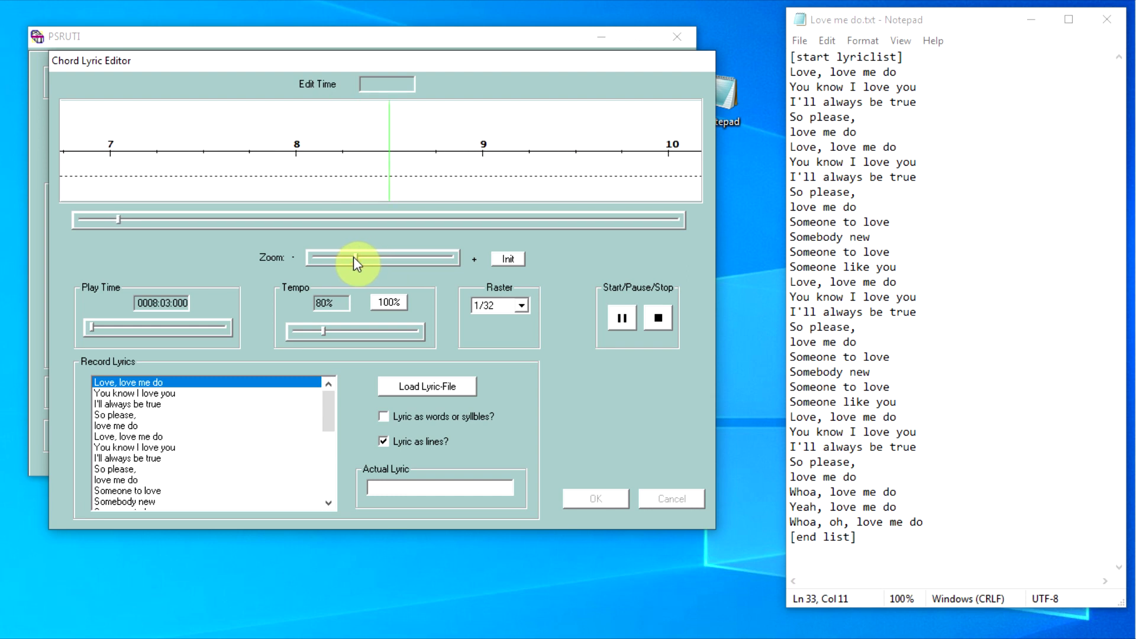
pyautogui.keyDown('ctrl'); pyautogui.click(390, 171); pyautogui.keyUp('ctrl')
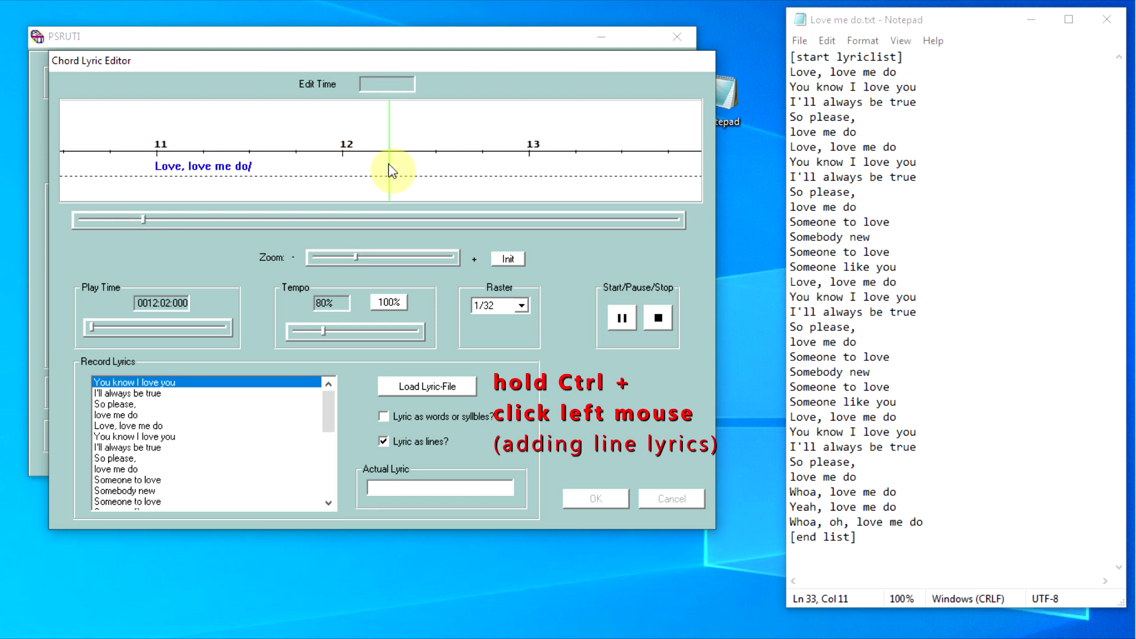
pyautogui.keyDown('ctrl'); pyautogui.click(391, 170); pyautogui.keyUp('ctrl')
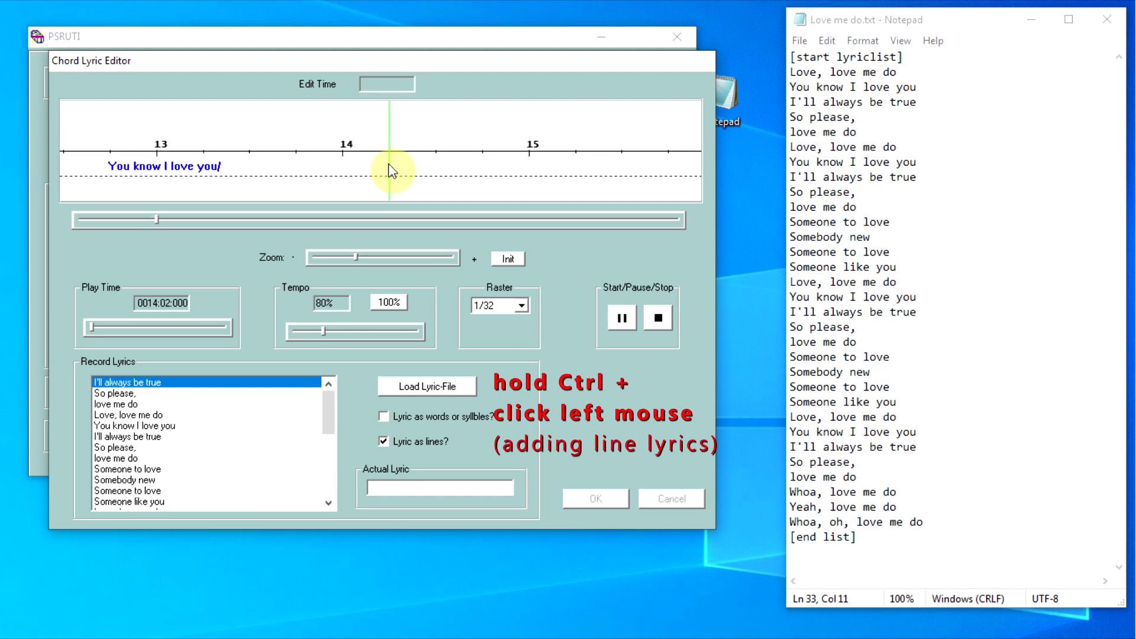
pyautogui.keyDown('ctrl'); pyautogui.click(391, 171); pyautogui.keyUp('ctrl')
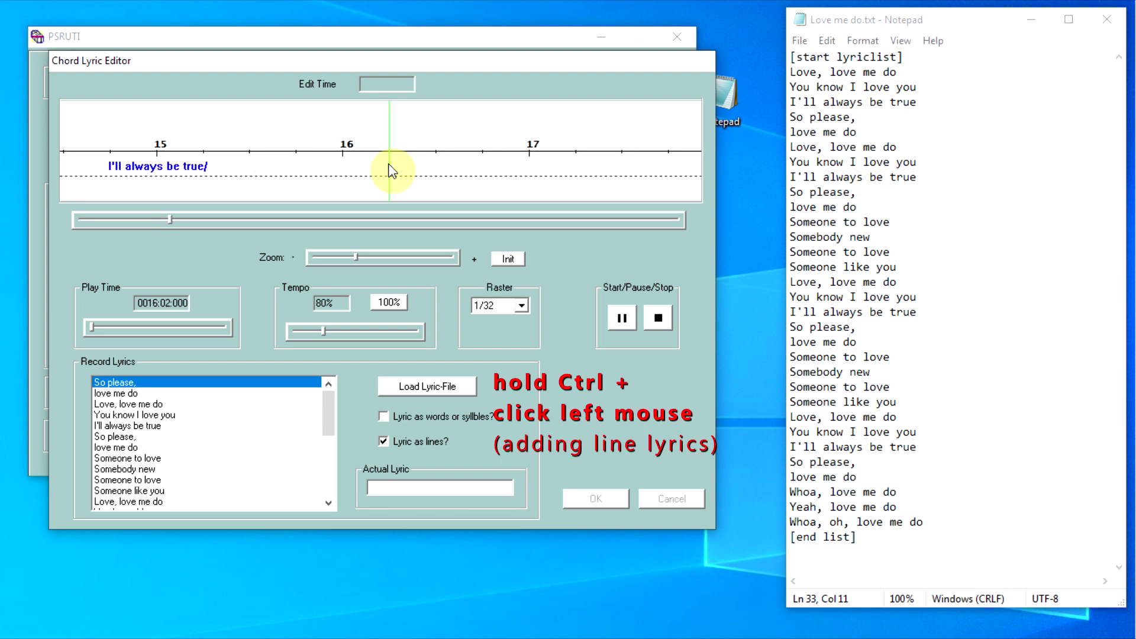
pyautogui.keyDown('ctrl'); pyautogui.click(390, 171); pyautogui.keyUp('ctrl')
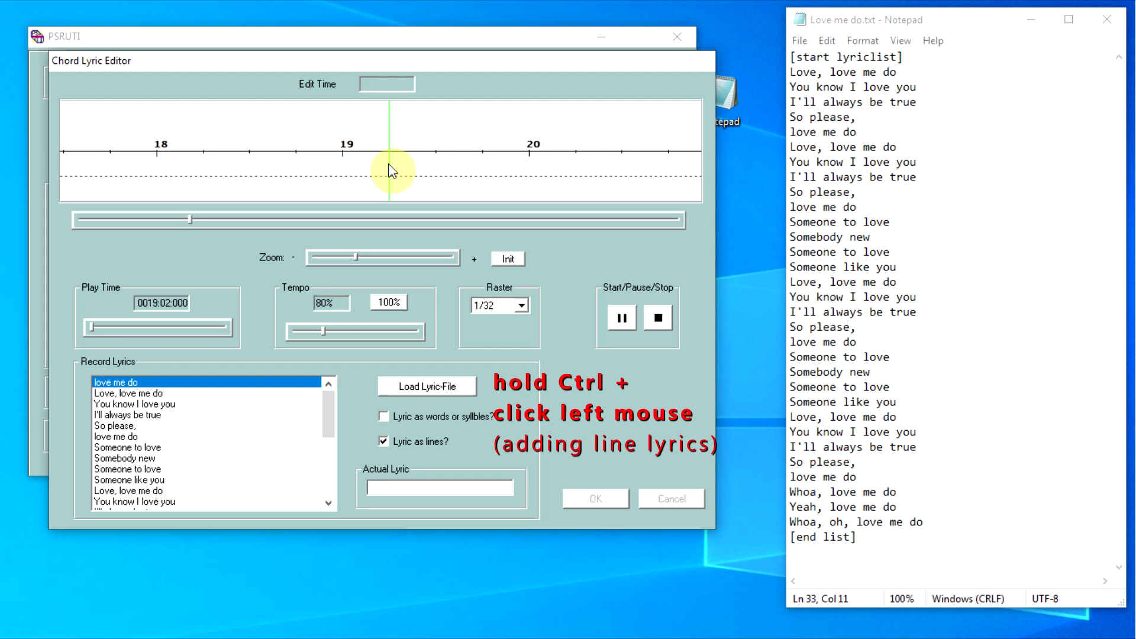
pyautogui.keyDown('ctrl'); pyautogui.click(391, 171); pyautogui.keyUp('ctrl')
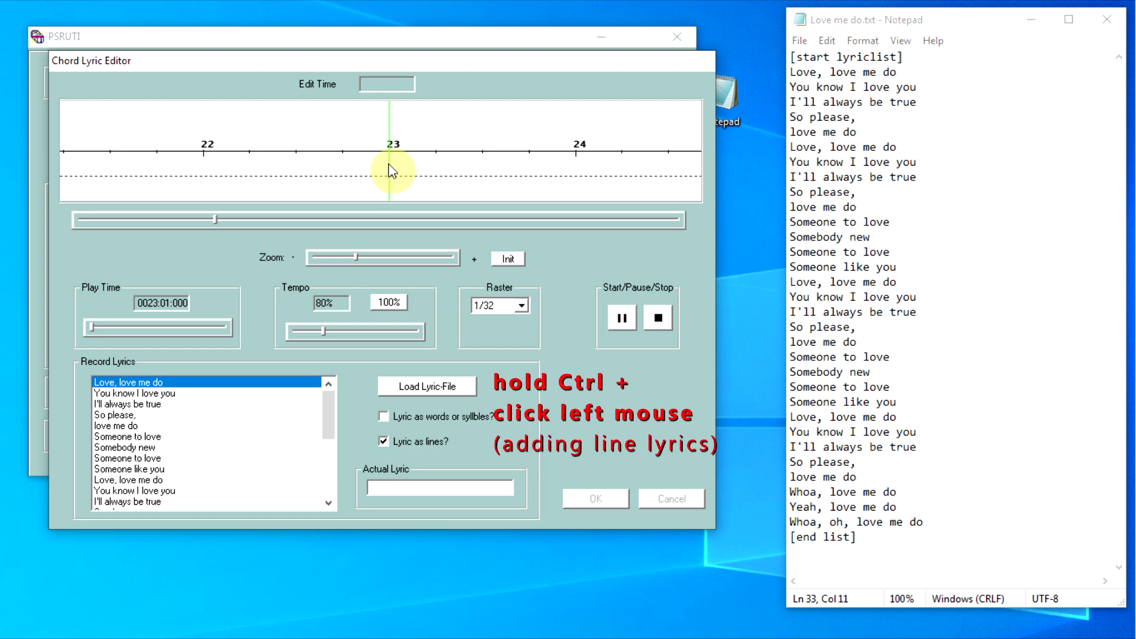
# Step: Place the second verse's "Love, love me do", "You know I love you" and "I'll always be true" during playback, starting at about measure 24
pyautogui.keyDown('ctrl'); pyautogui.click(389, 171); pyautogui.keyUp('ctrl')
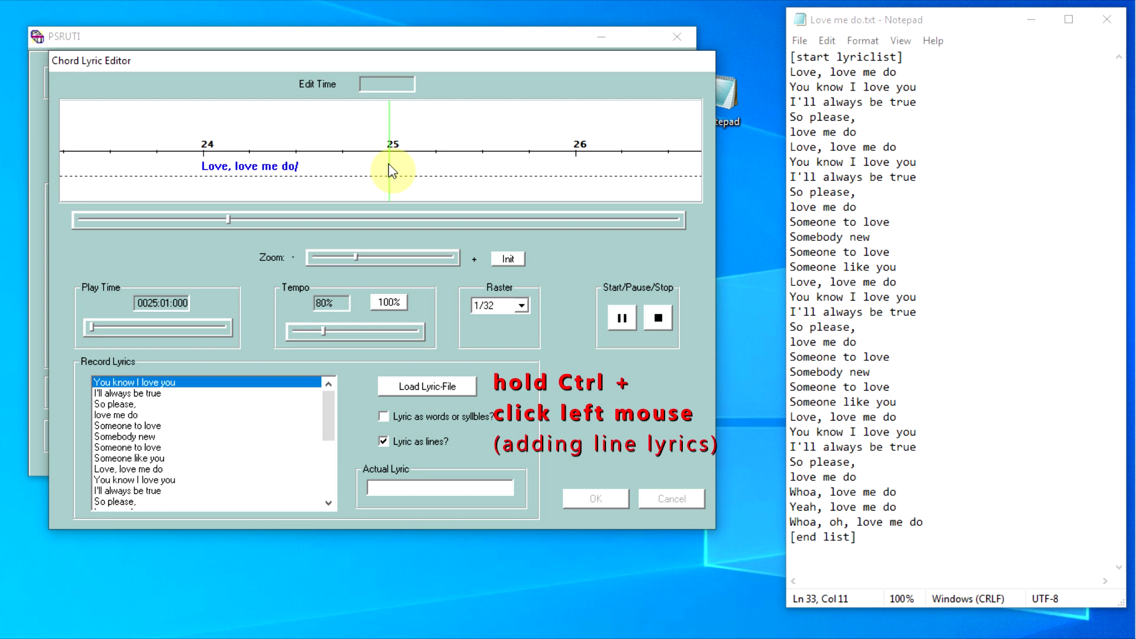
pyautogui.keyDown('ctrl'); pyautogui.click(389, 170); pyautogui.keyUp('ctrl')
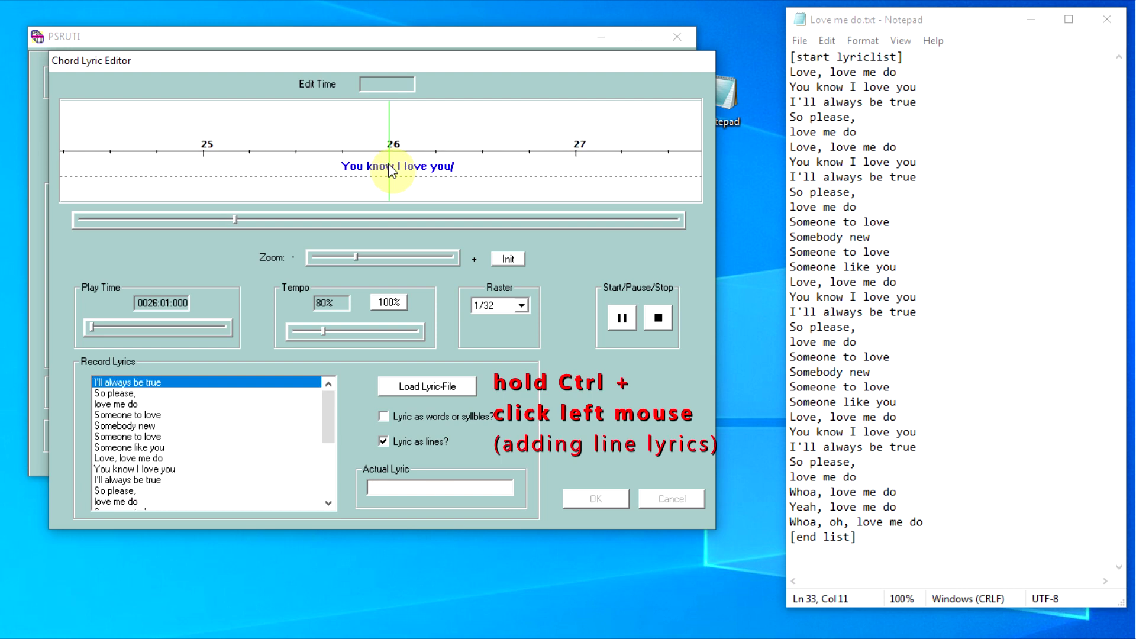
pyautogui.keyDown('ctrl'); pyautogui.click(389, 171); pyautogui.keyUp('ctrl')
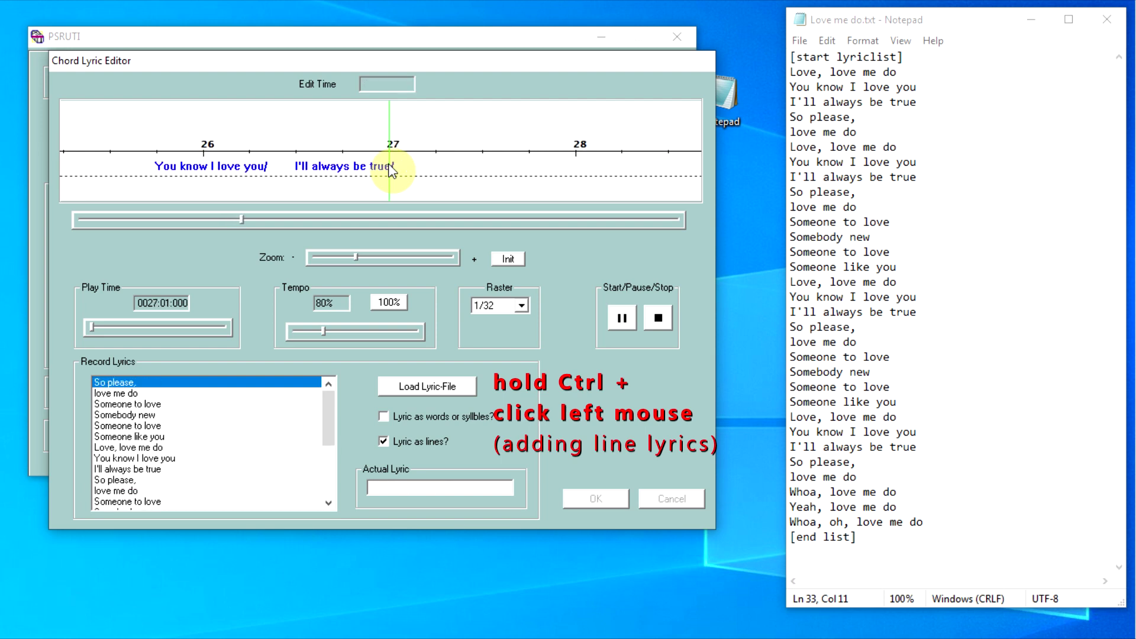
# Step: Replay the passage around measure 26 and move "I'll always be true" to the second half of measure 27
pyautogui.click(619, 321)
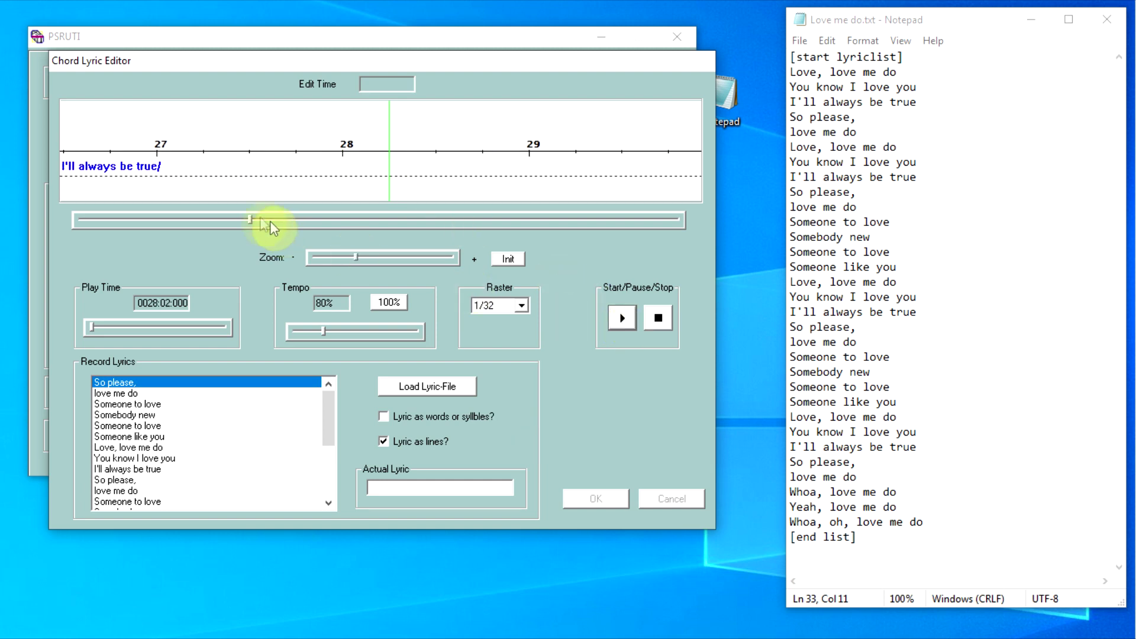
pyautogui.moveTo(250, 220); pyautogui.dragTo(233, 224)
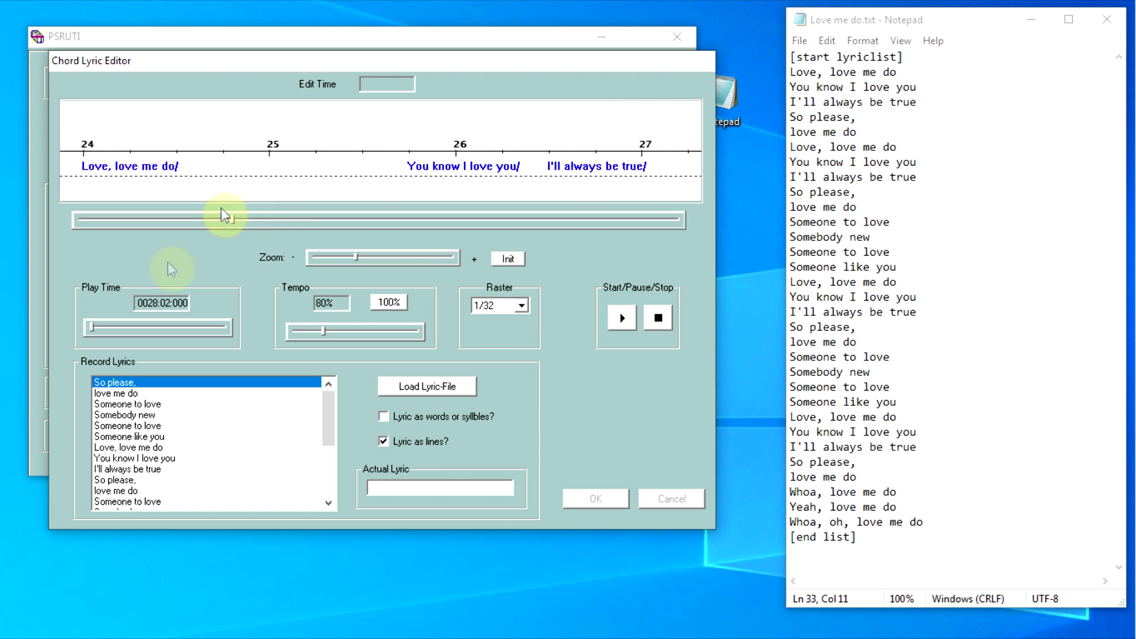
pyautogui.moveTo(94, 328); pyautogui.dragTo(126, 330)
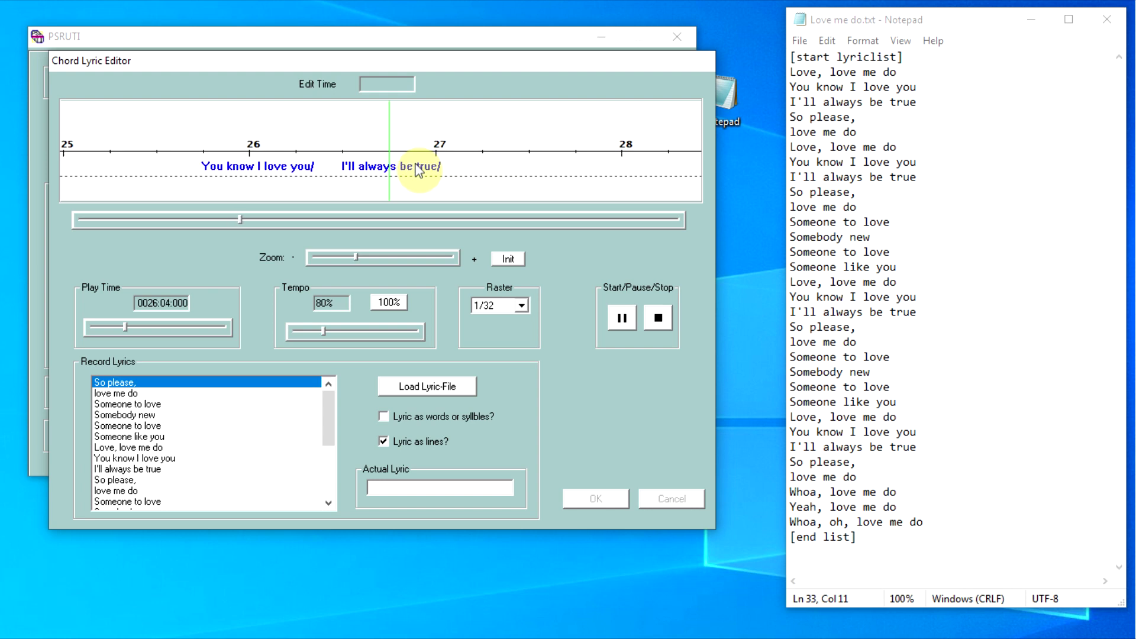
pyautogui.click(623, 320)
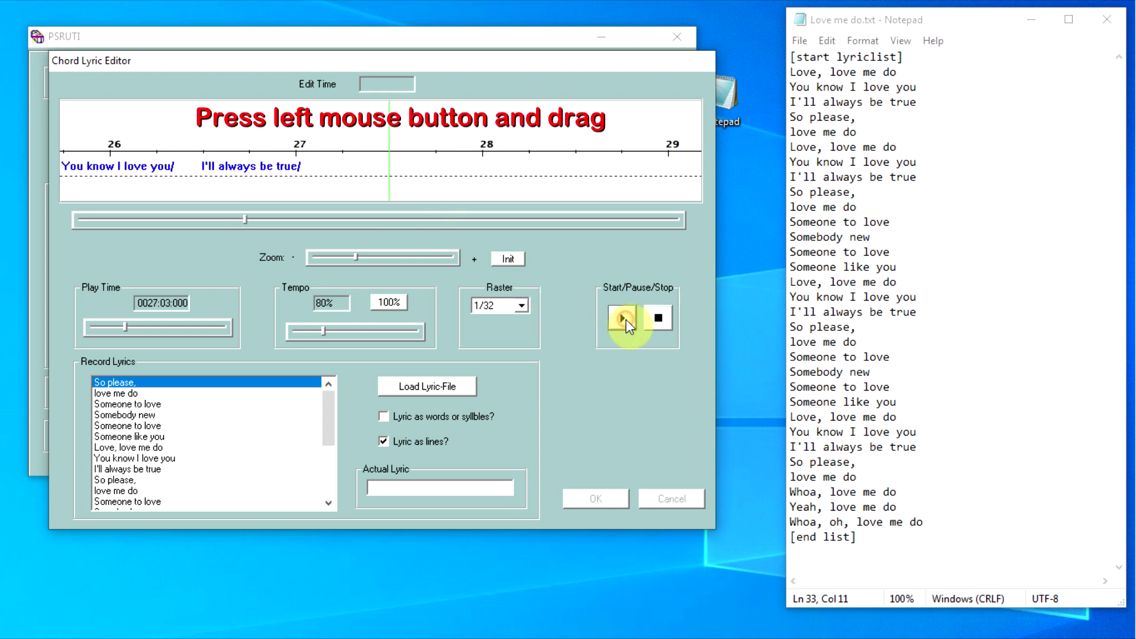
pyautogui.moveTo(210, 169); pyautogui.dragTo(426, 166)
pyautogui.click(621, 318)
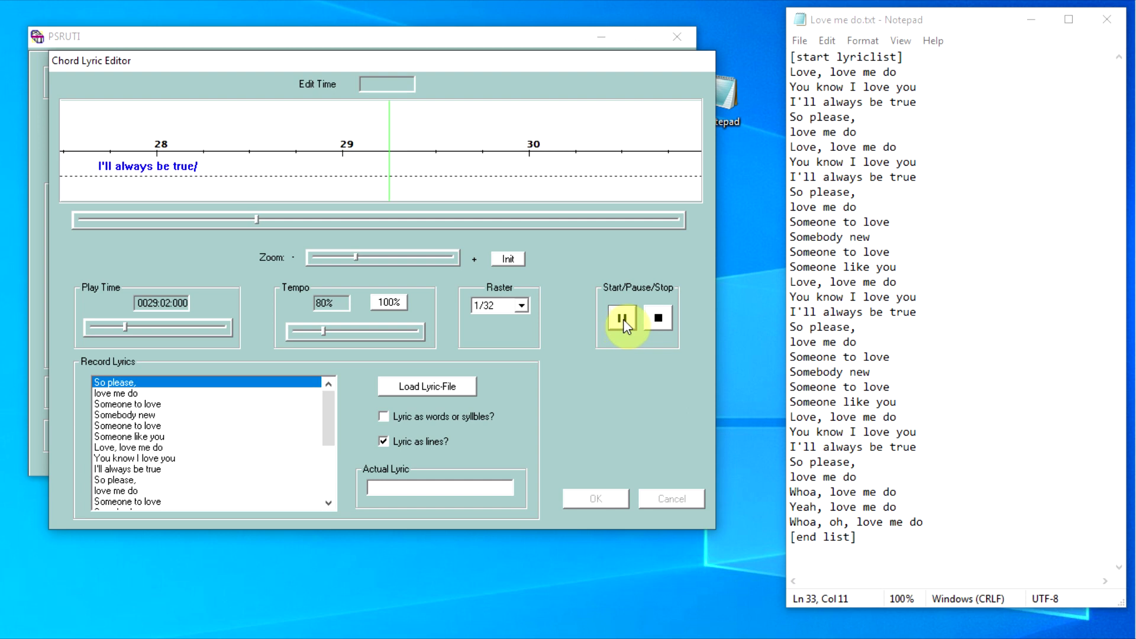
# Step: Place "So please," at 0029:04:000 and "love me do" in measure 32, shifting the latter to about the middle of that measure
pyautogui.click(623, 318)
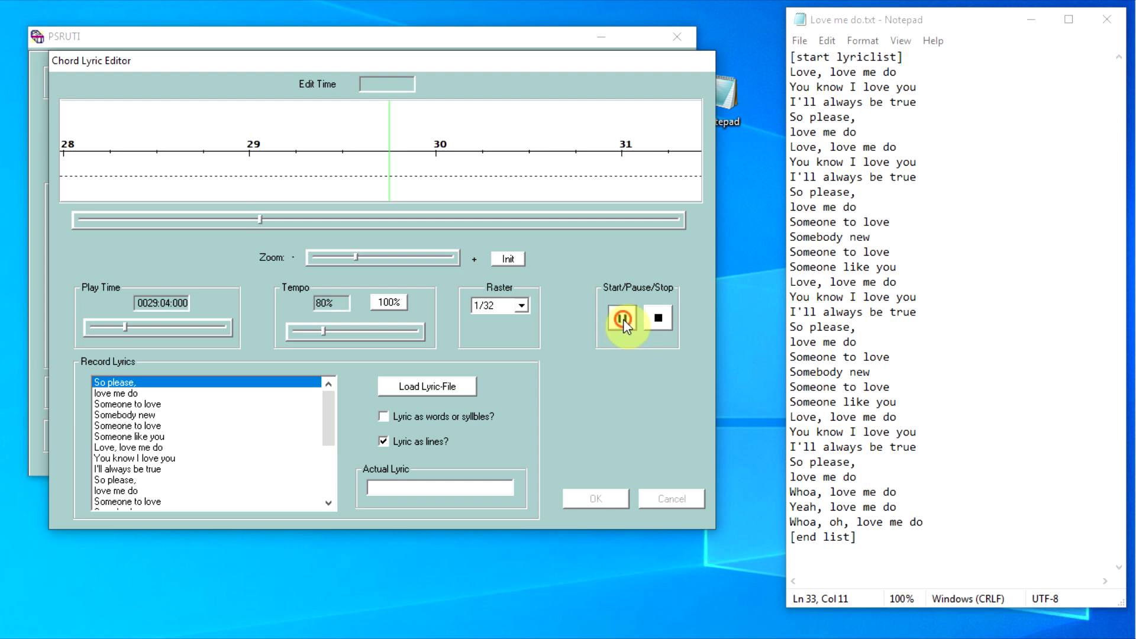
pyautogui.keyDown('ctrl'); pyautogui.click(389, 170); pyautogui.keyUp('ctrl')
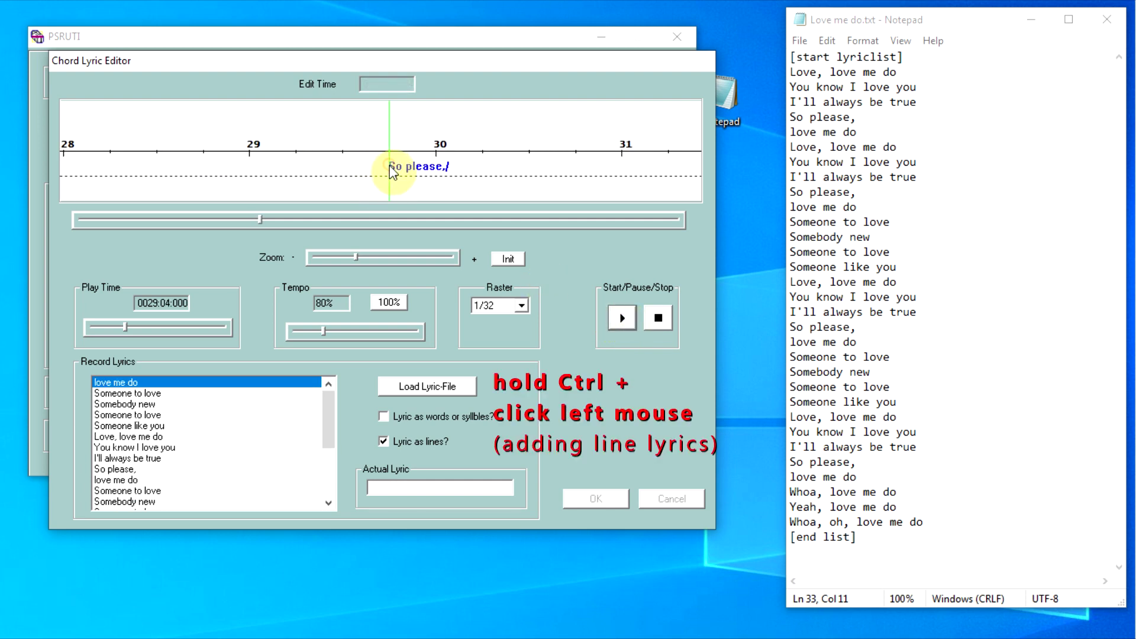
pyautogui.click(621, 317)
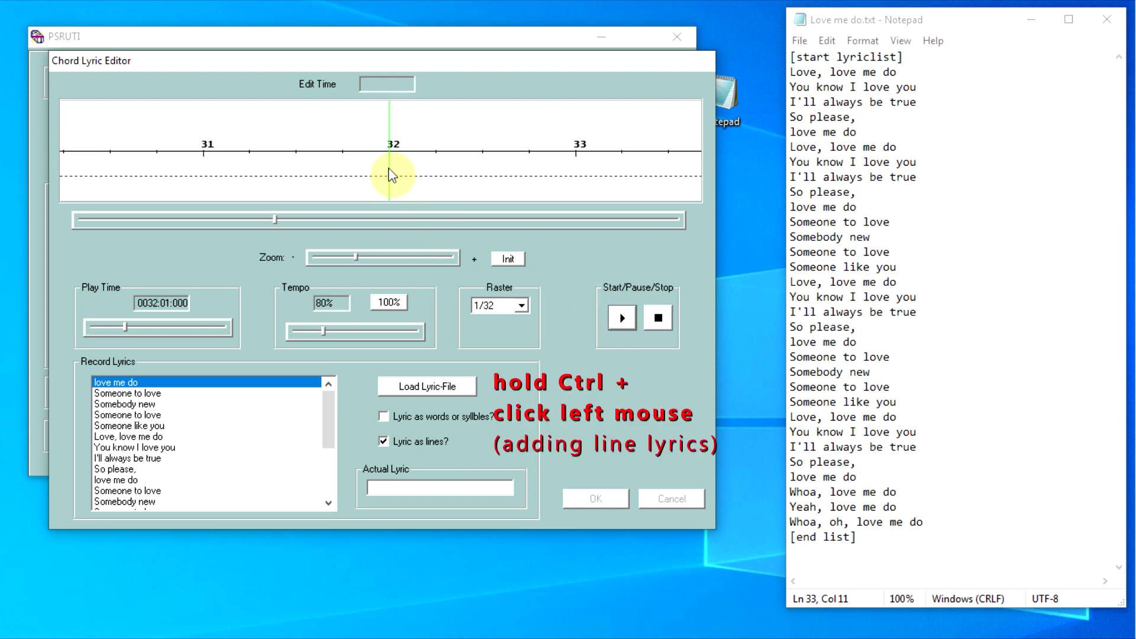
pyautogui.keyDown('ctrl'); pyautogui.click(389, 172); pyautogui.keyUp('ctrl')
pyautogui.click(619, 318)
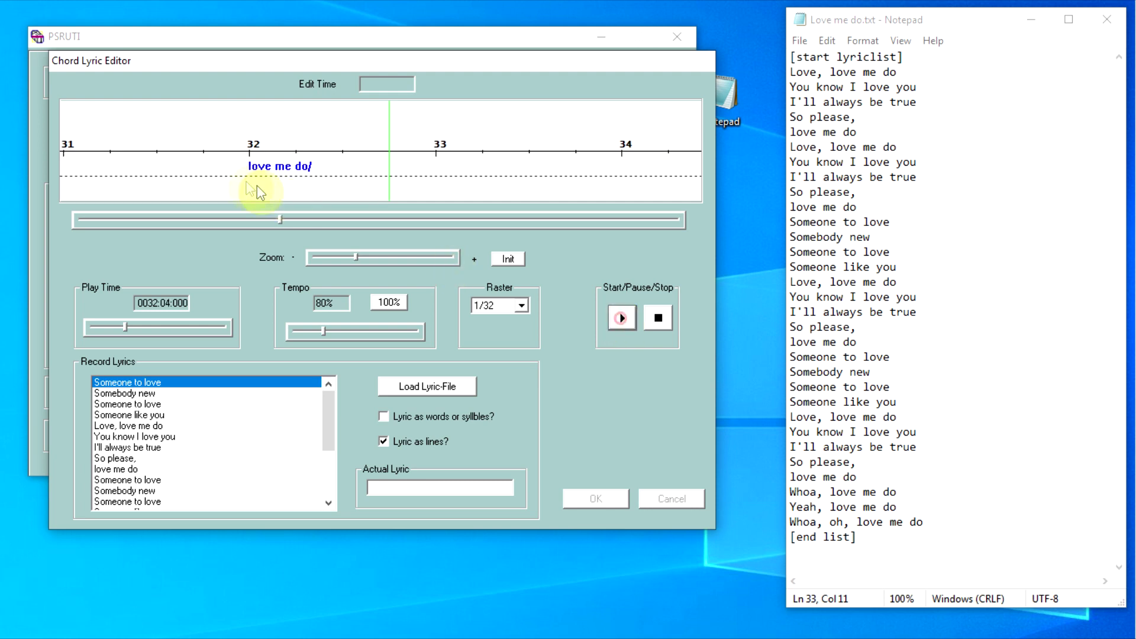
pyautogui.moveTo(252, 165); pyautogui.dragTo(352, 172)
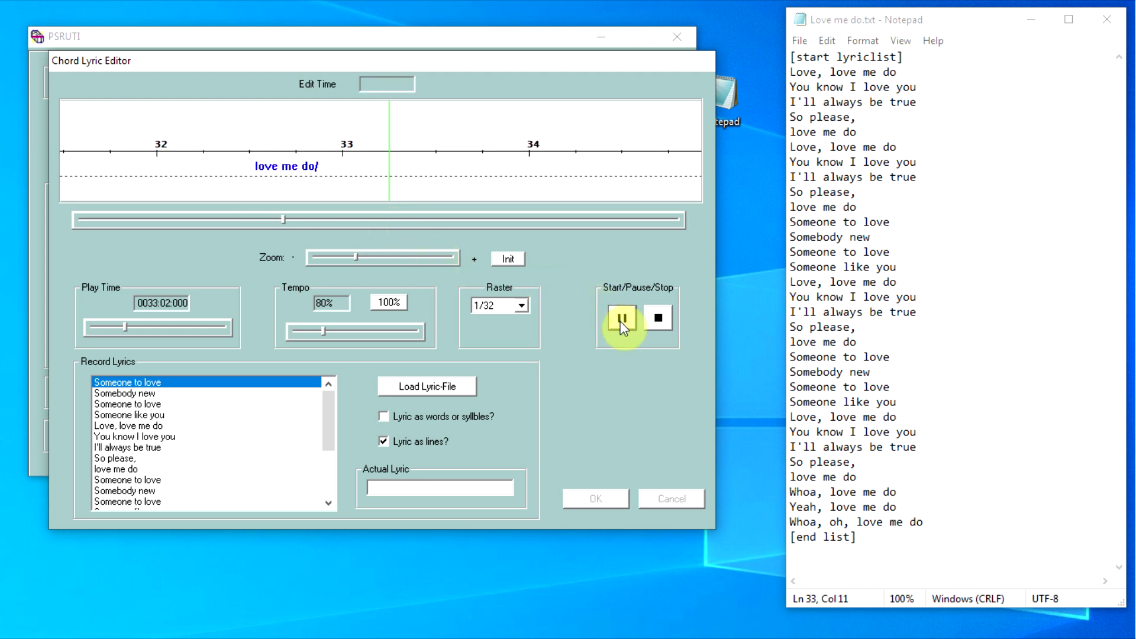
# Step: Place the remaining lyric lines from "Someone to love" through "Whoa, oh, love me do" in time with the playback, and stop the song
pyautogui.click(389, 161)
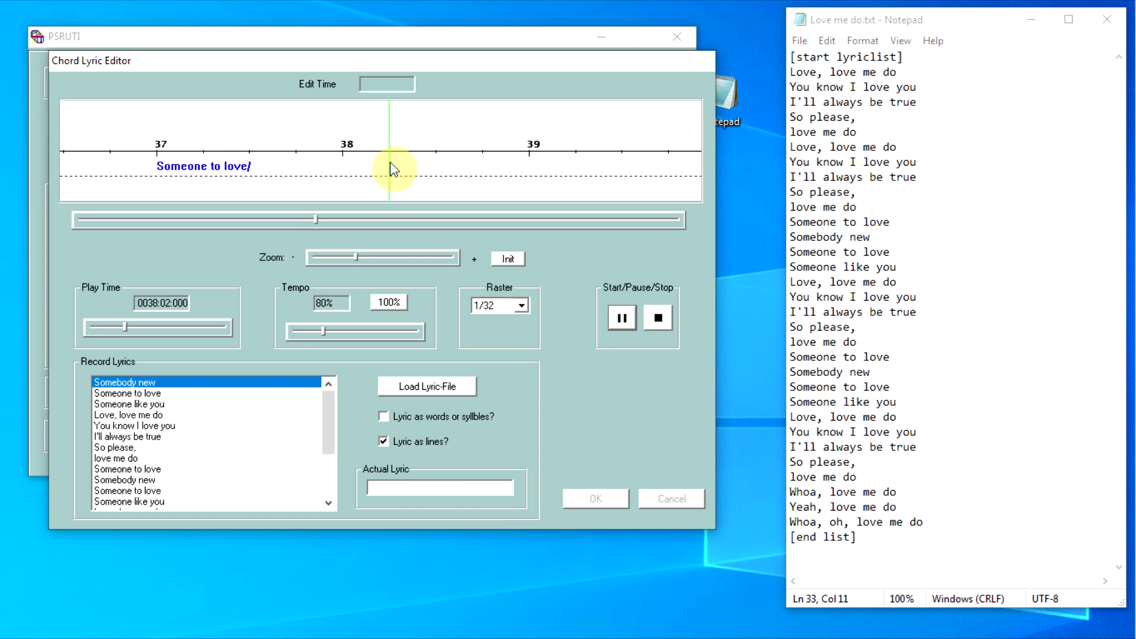
pyautogui.click(390, 162)
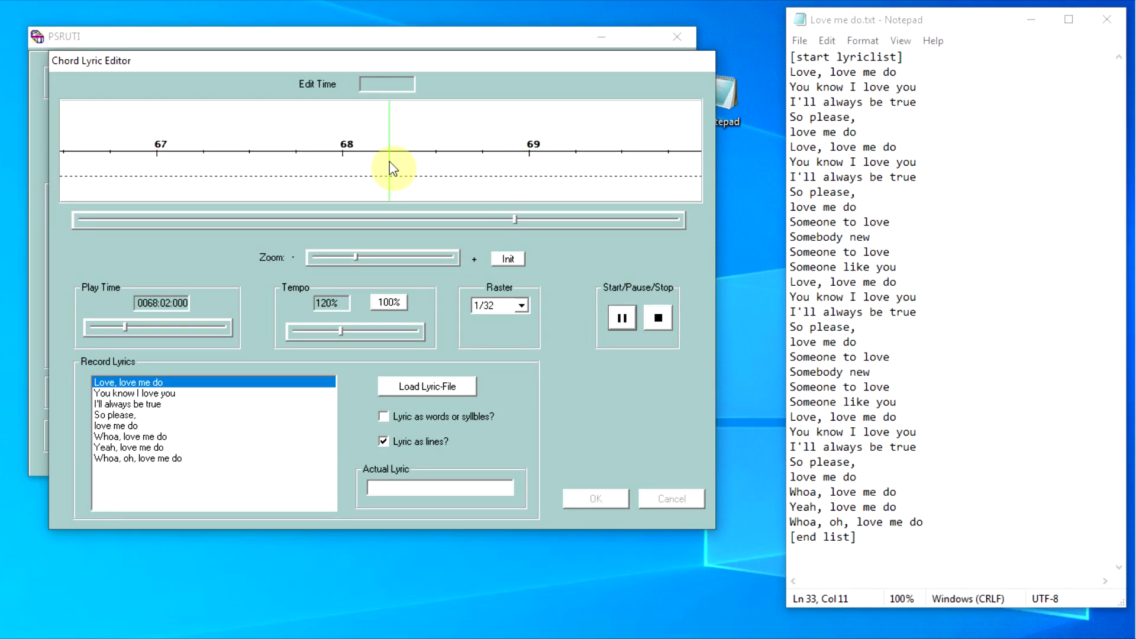
pyautogui.click(391, 169)
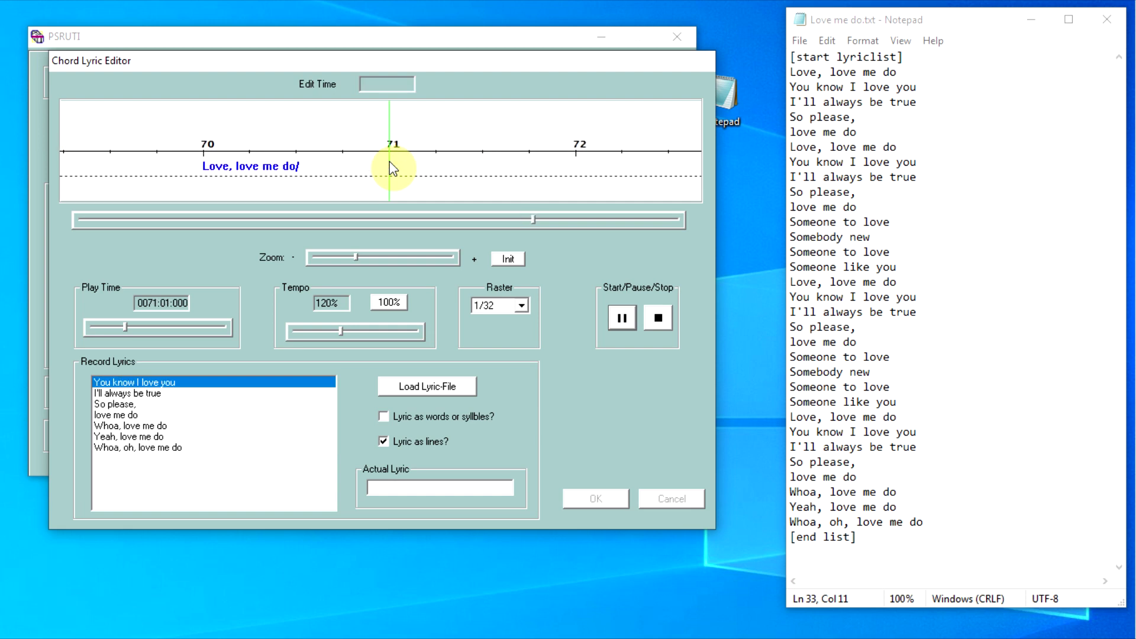
pyautogui.click(390, 169)
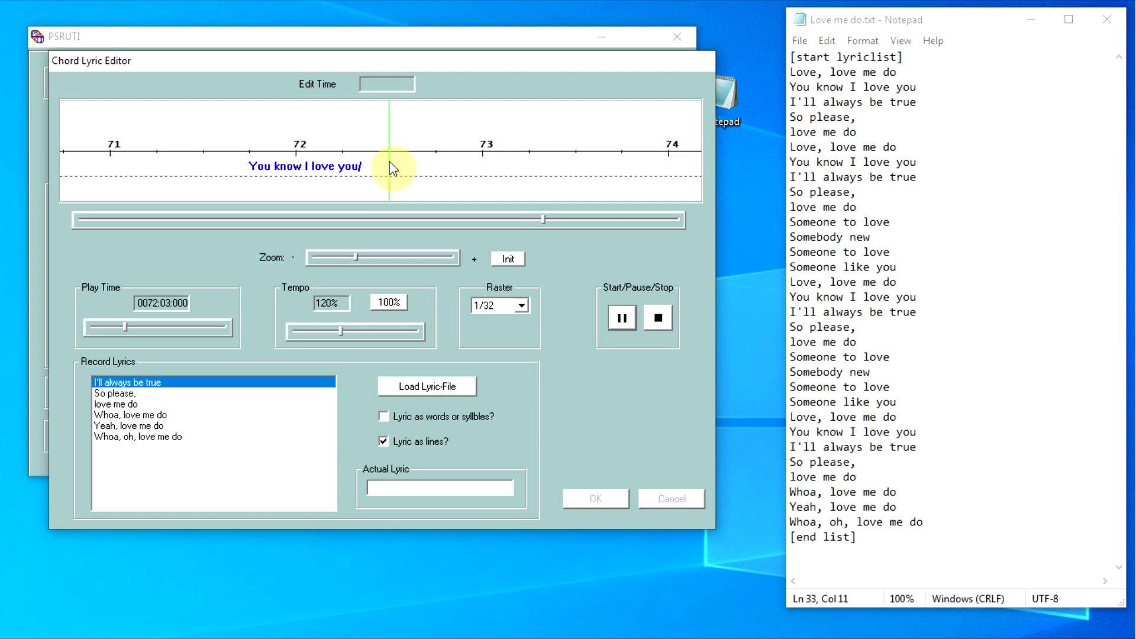
pyautogui.click(391, 169)
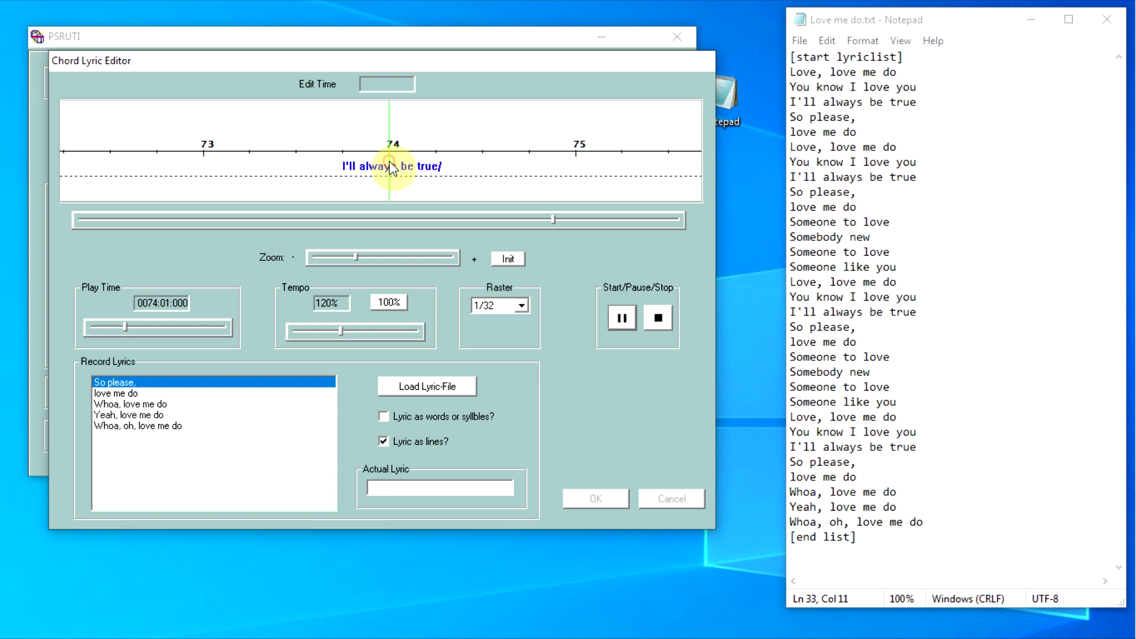
pyautogui.click(390, 168)
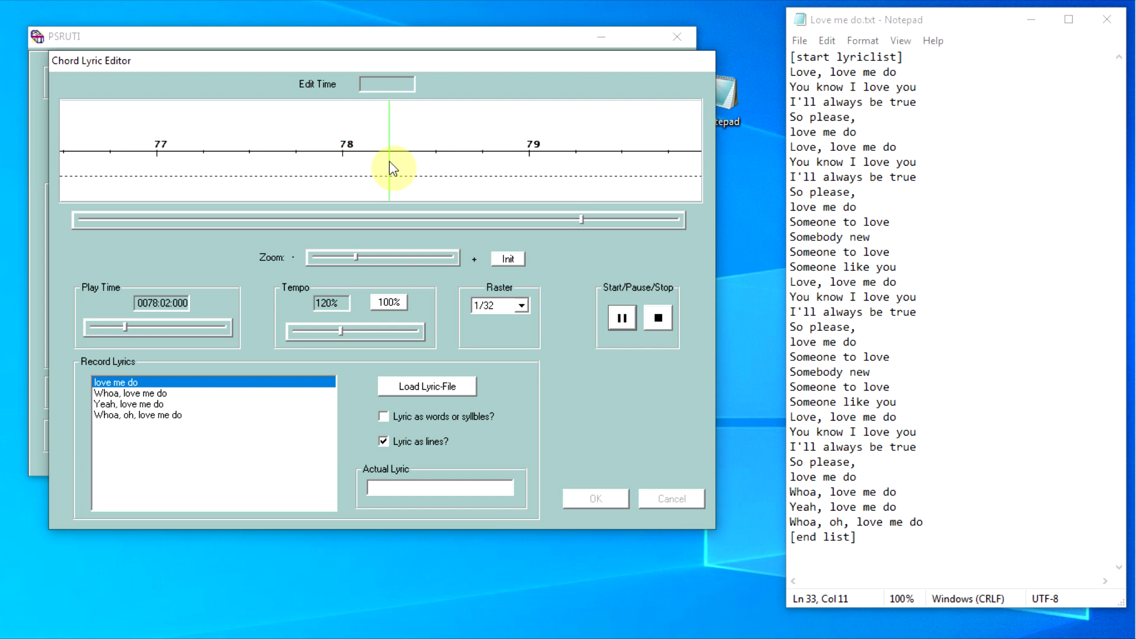
pyautogui.click(391, 168)
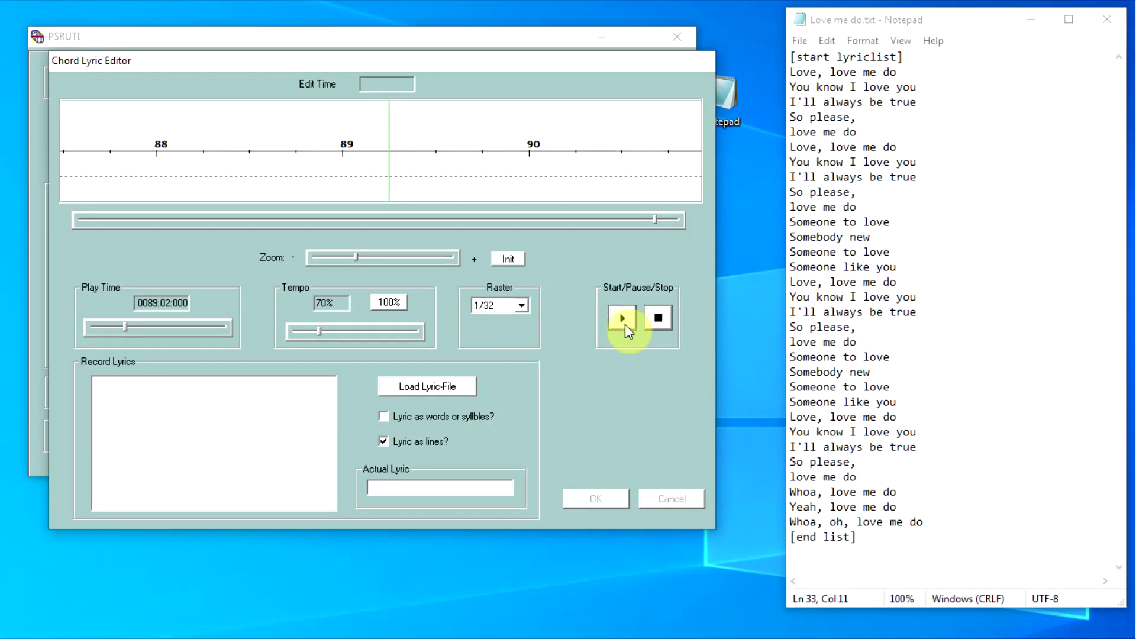
pyautogui.click(659, 324)
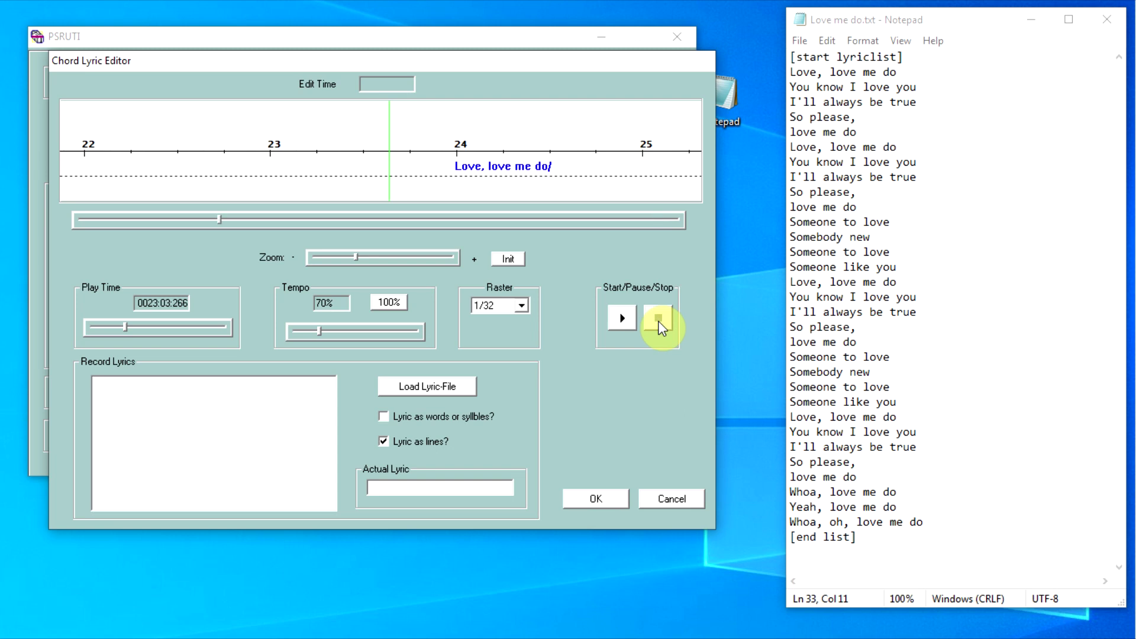
# Step: Apply the lyric placements and play the song in the lyric player to check the line-by-line display
pyautogui.click(598, 500)
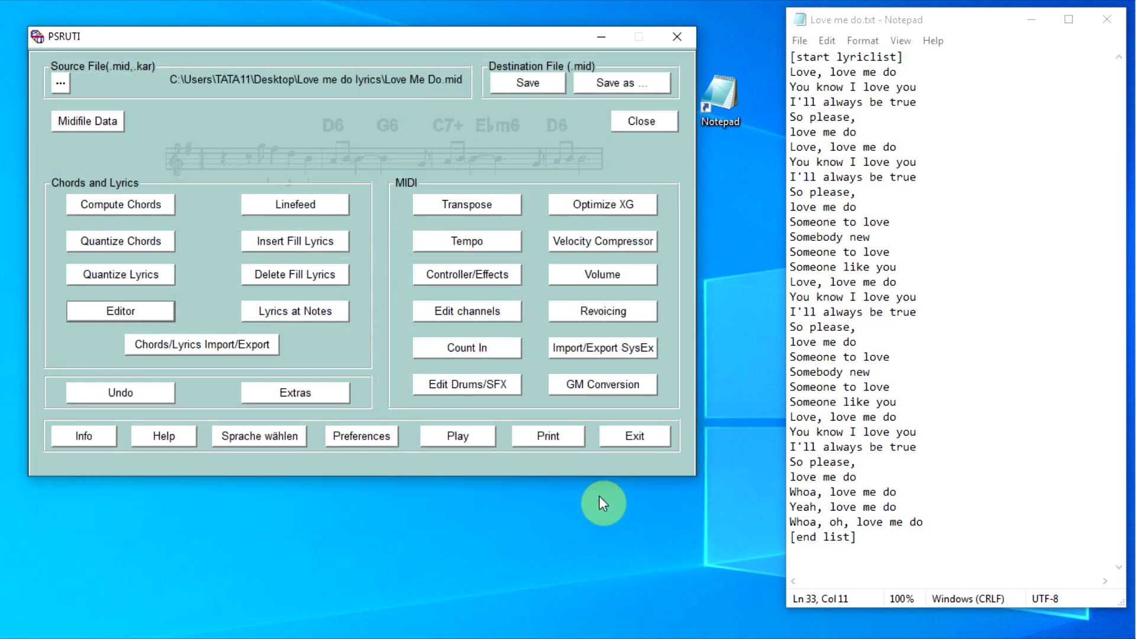
pyautogui.click(467, 437)
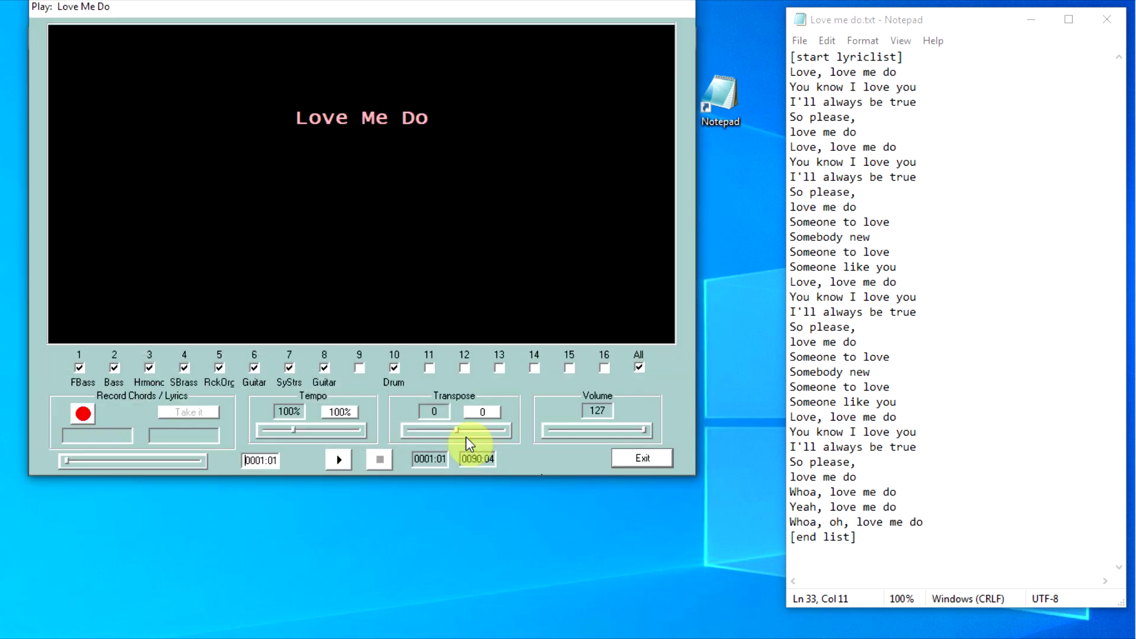
pyautogui.click(338, 459)
pyautogui.moveTo(247, 8); pyautogui.dragTo(286, 88)
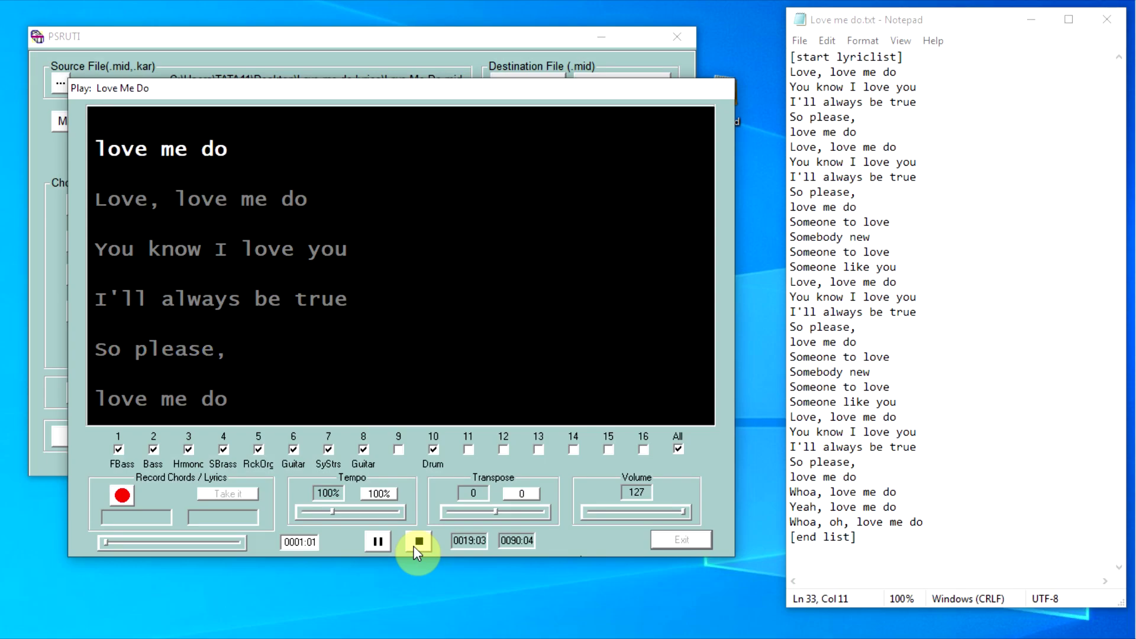
pyautogui.click(414, 547)
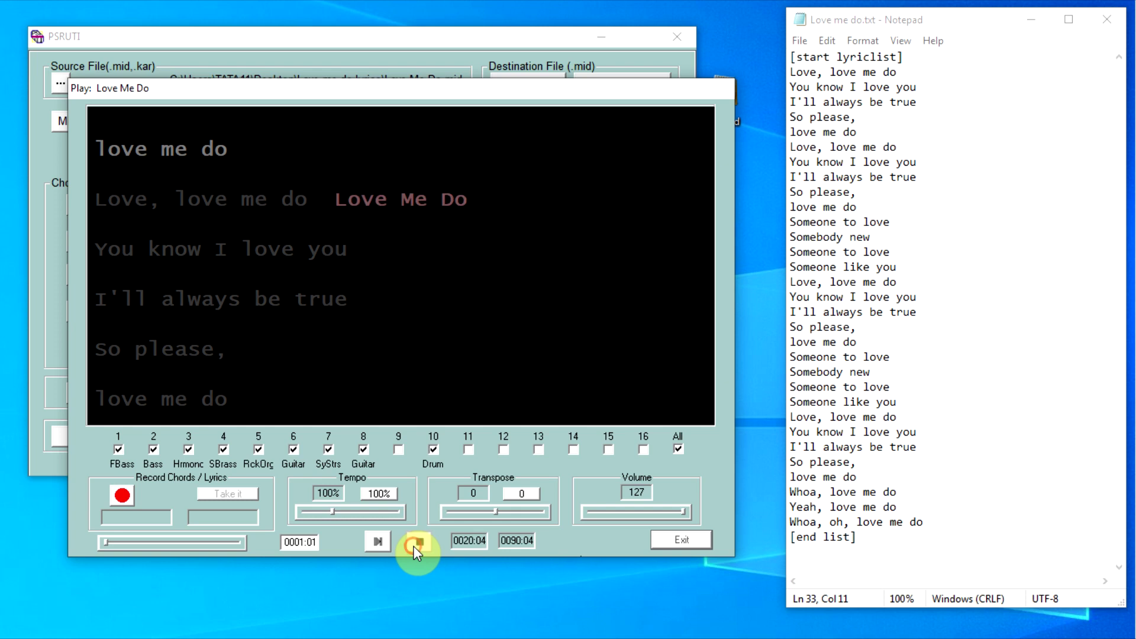
pyautogui.click(662, 540)
# Step: Enter the lyricist's name in Words by and set Music by to Beatles for the song Love Me Do
pyautogui.click(293, 392)
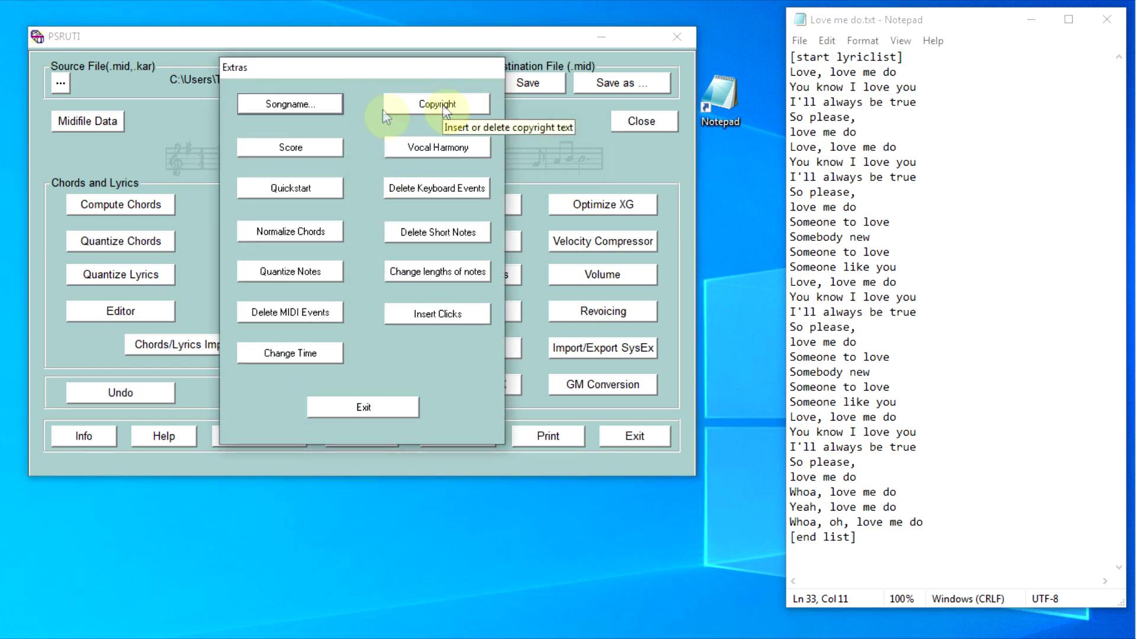
pyautogui.click(318, 107)
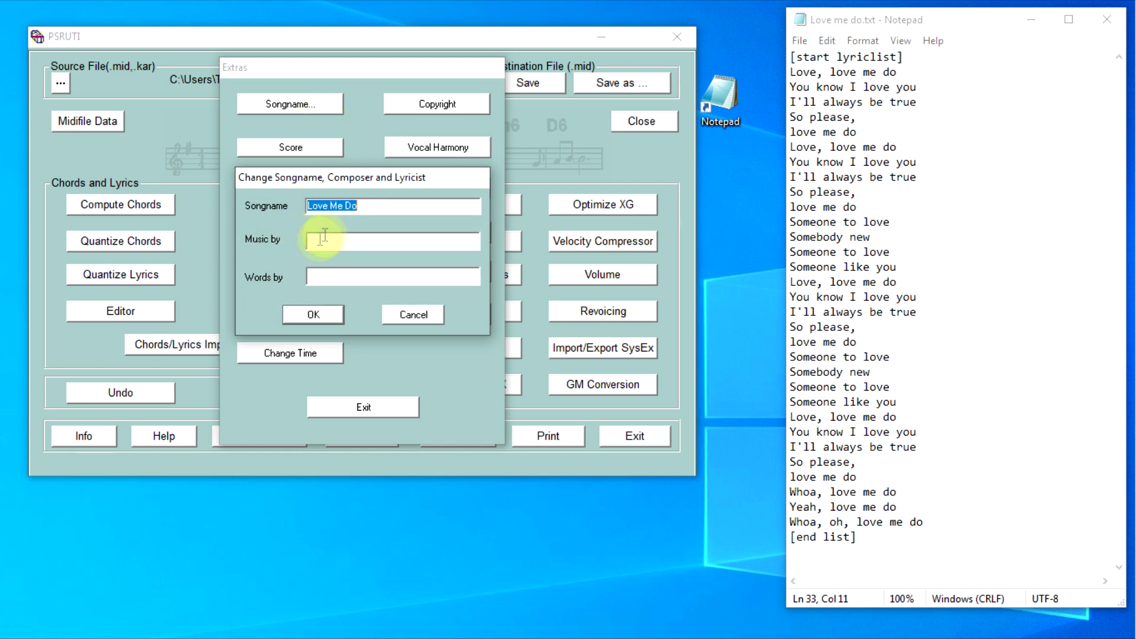
pyautogui.click(308, 275)
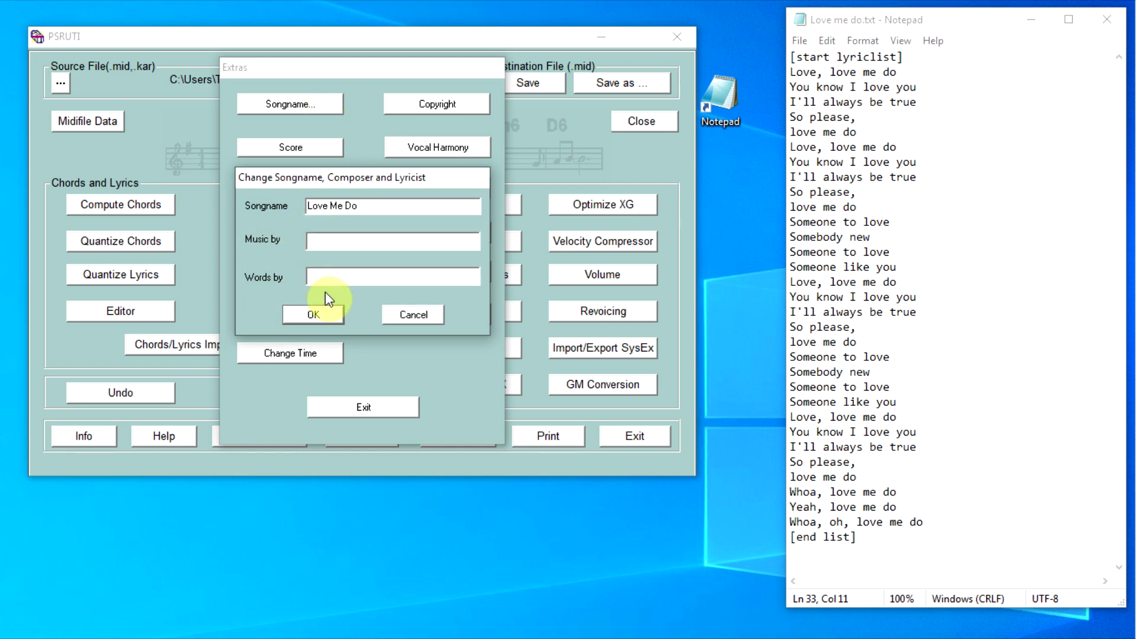
pyautogui.write('cas')
pyautogui.click(323, 244)
pyautogui.write('Beatles')
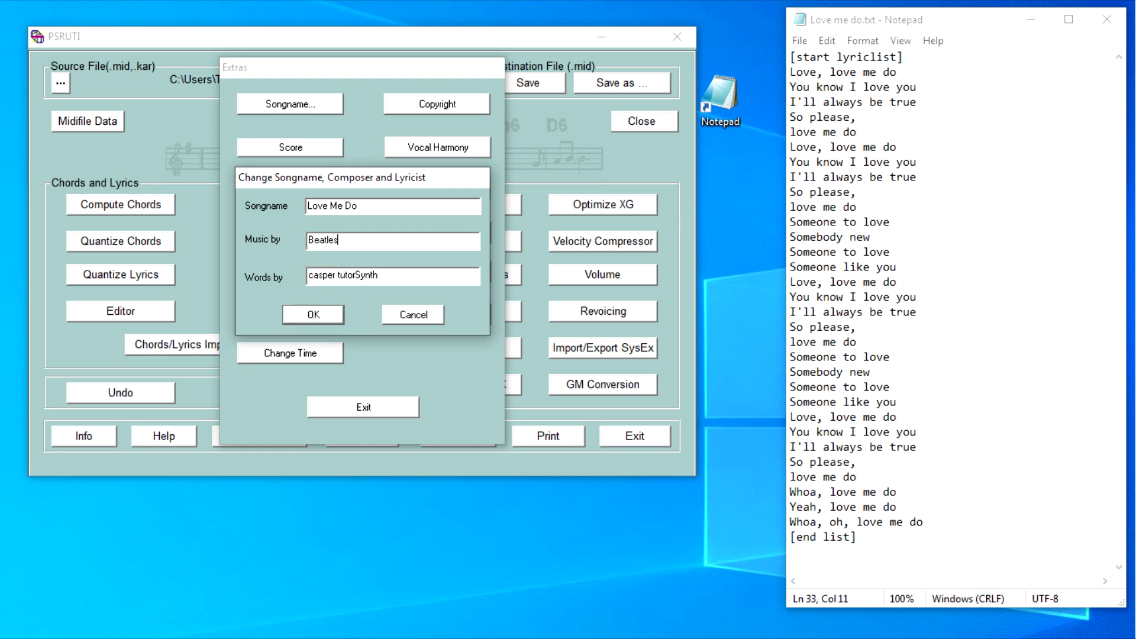
pyautogui.click(320, 314)
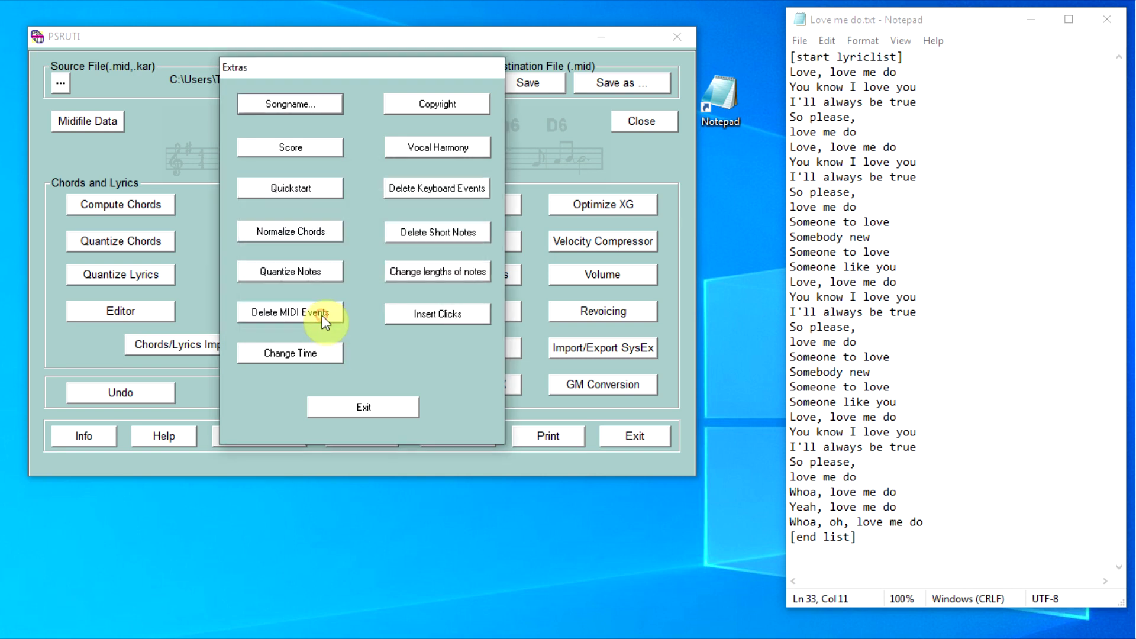
pyautogui.click(371, 406)
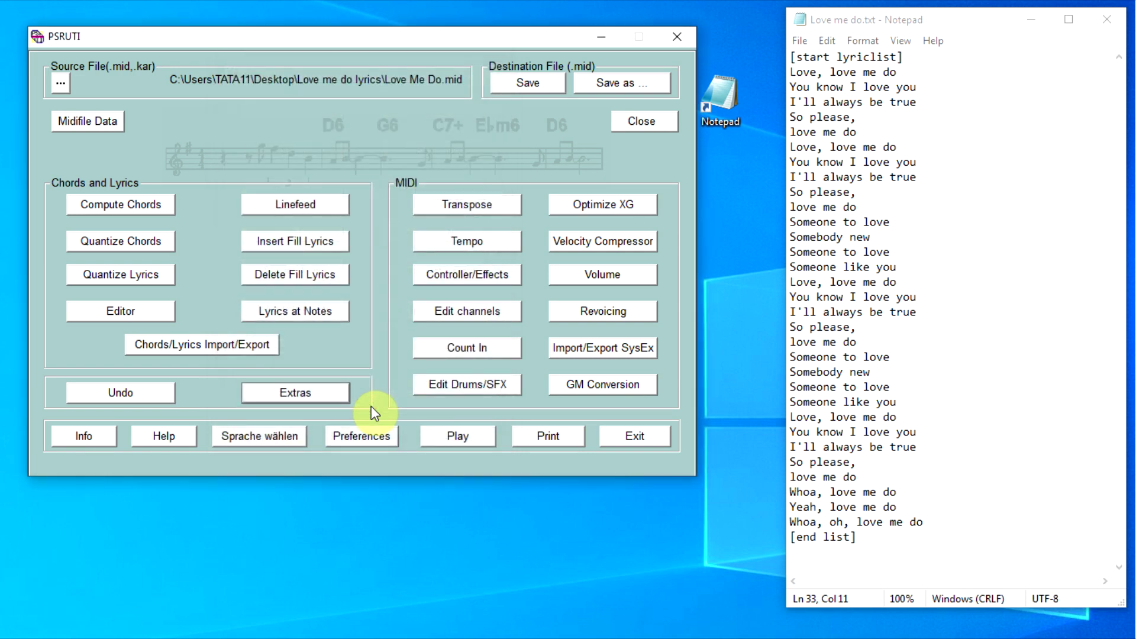
# Step: Check the song's title screen with the composer and lyricist credits in the lyric player
pyautogui.click(456, 439)
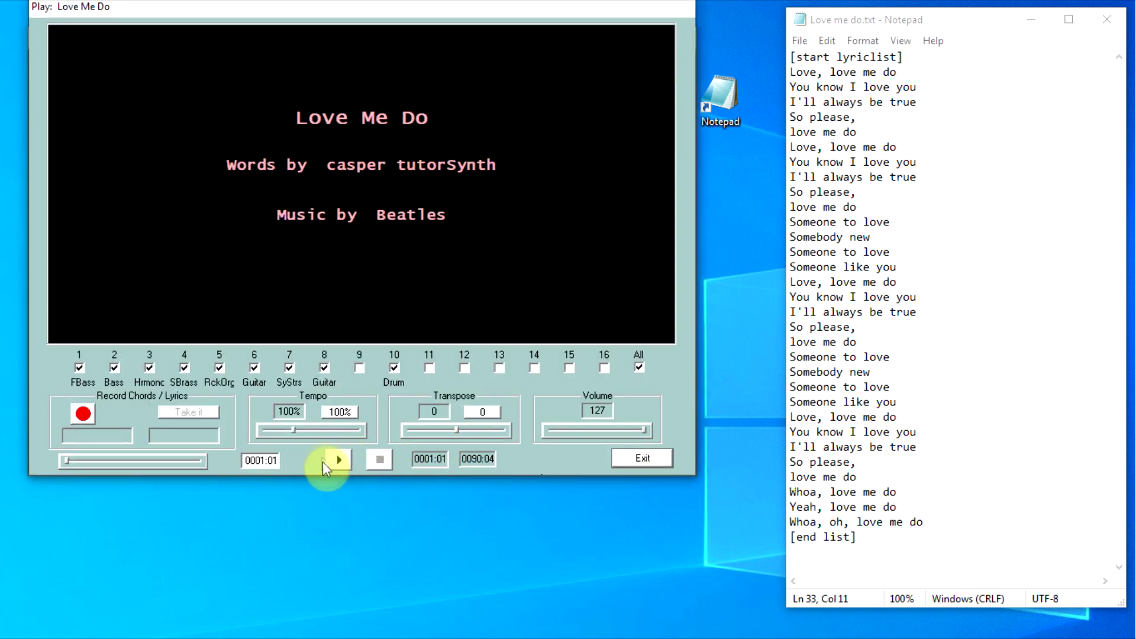
pyautogui.click(337, 461)
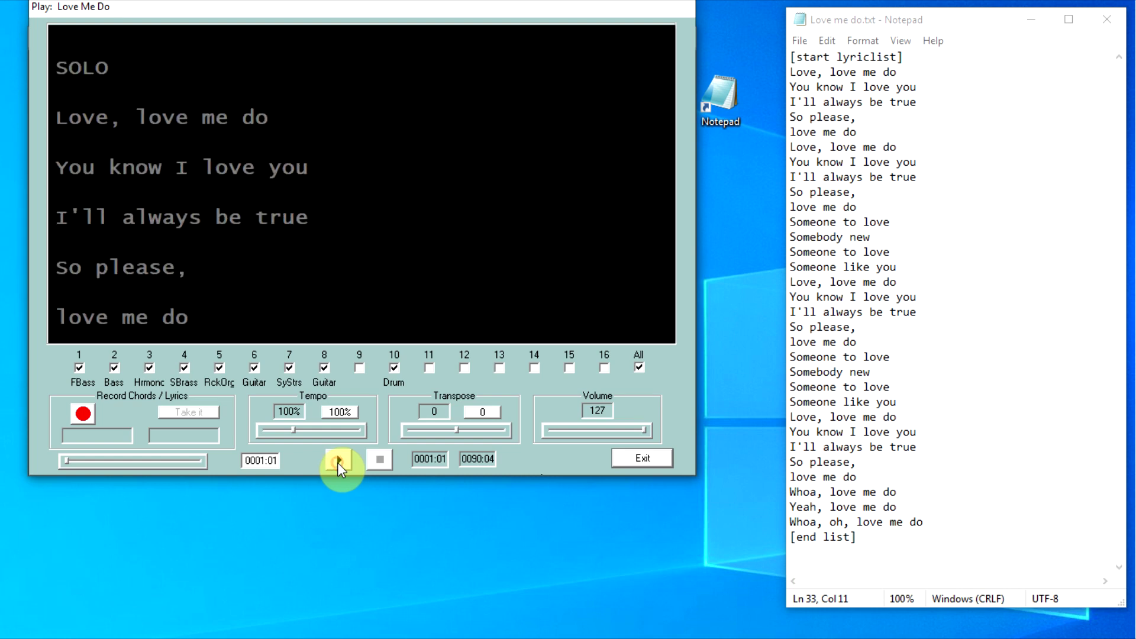
pyautogui.click(377, 465)
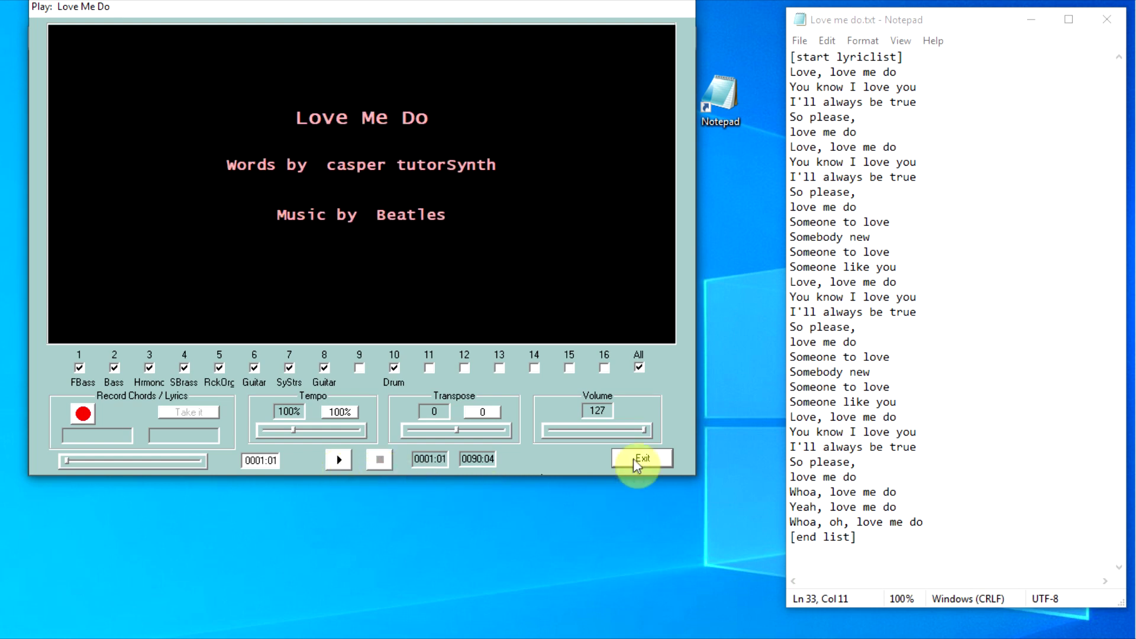
pyautogui.click(634, 460)
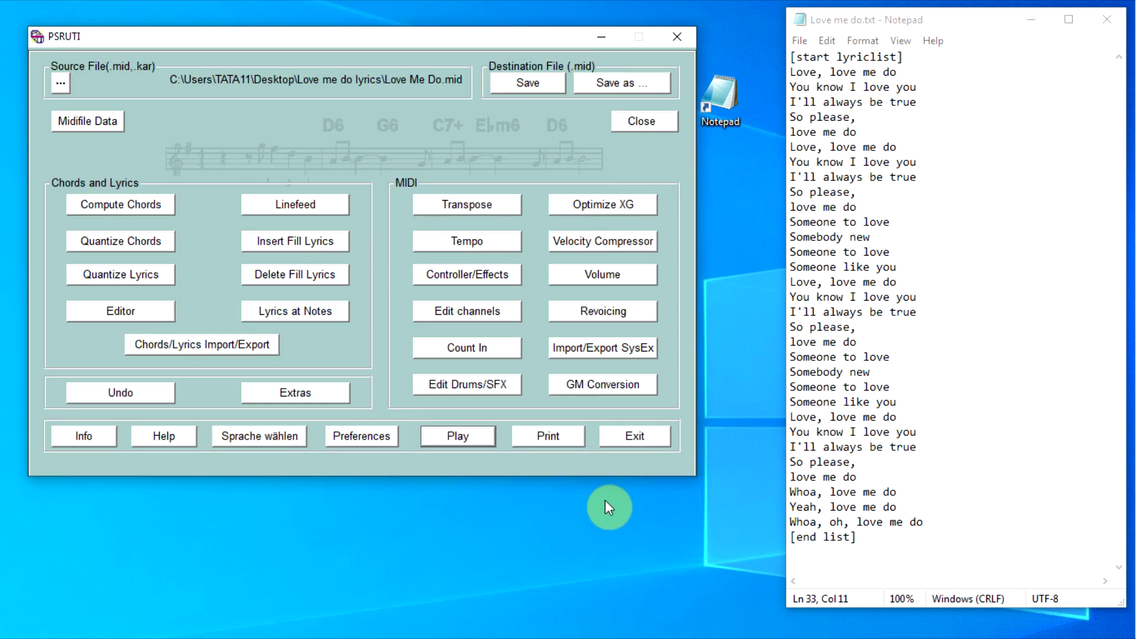
# Step: Save the song as Love Me Do-lyric.mid and open the saved file from the desktop
pyautogui.click(599, 82)
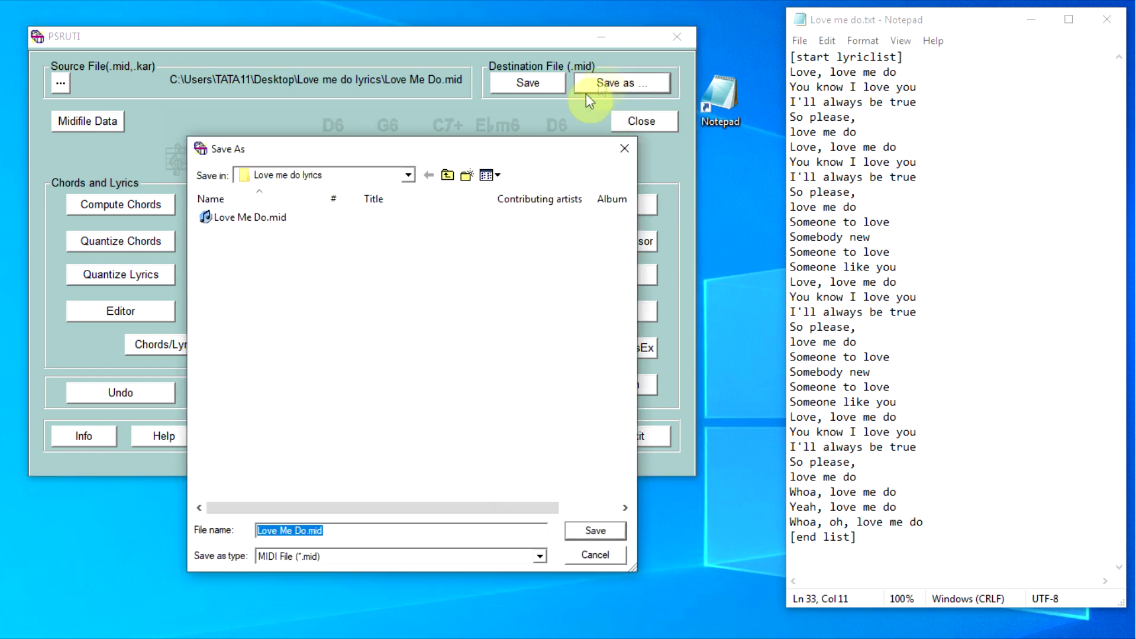
pyautogui.click(306, 530)
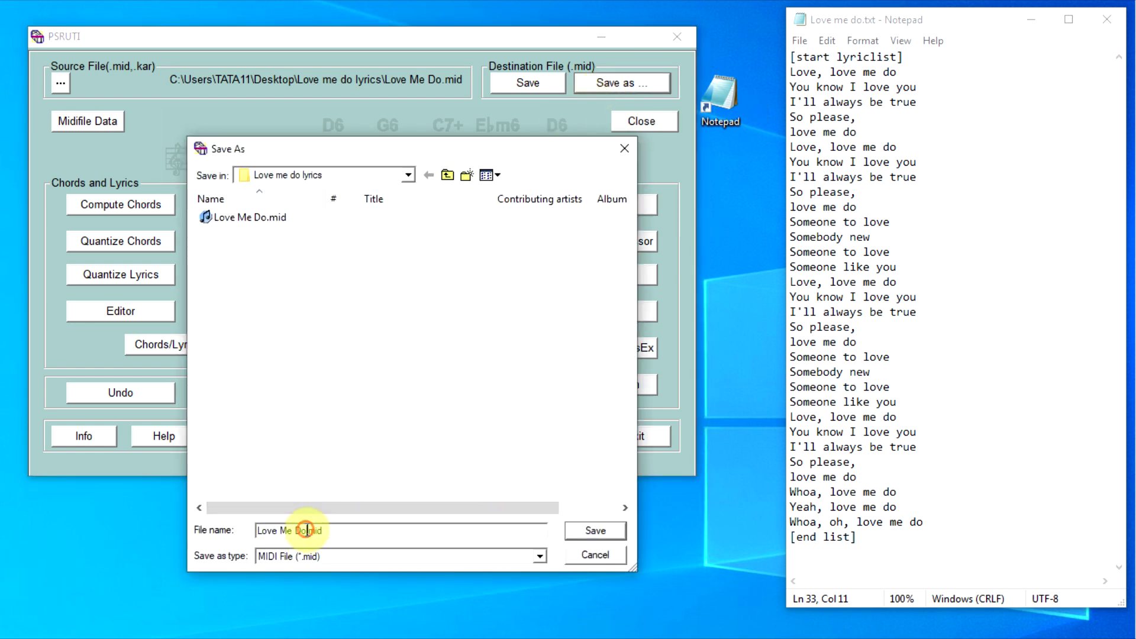
pyautogui.write('-lyric')
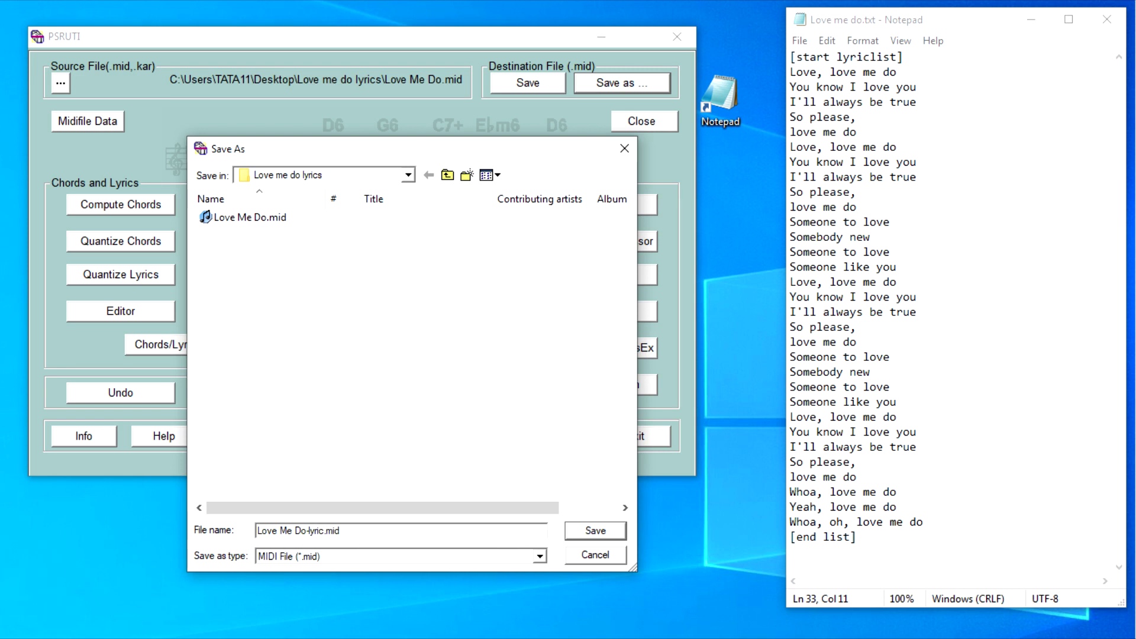
pyautogui.click(585, 531)
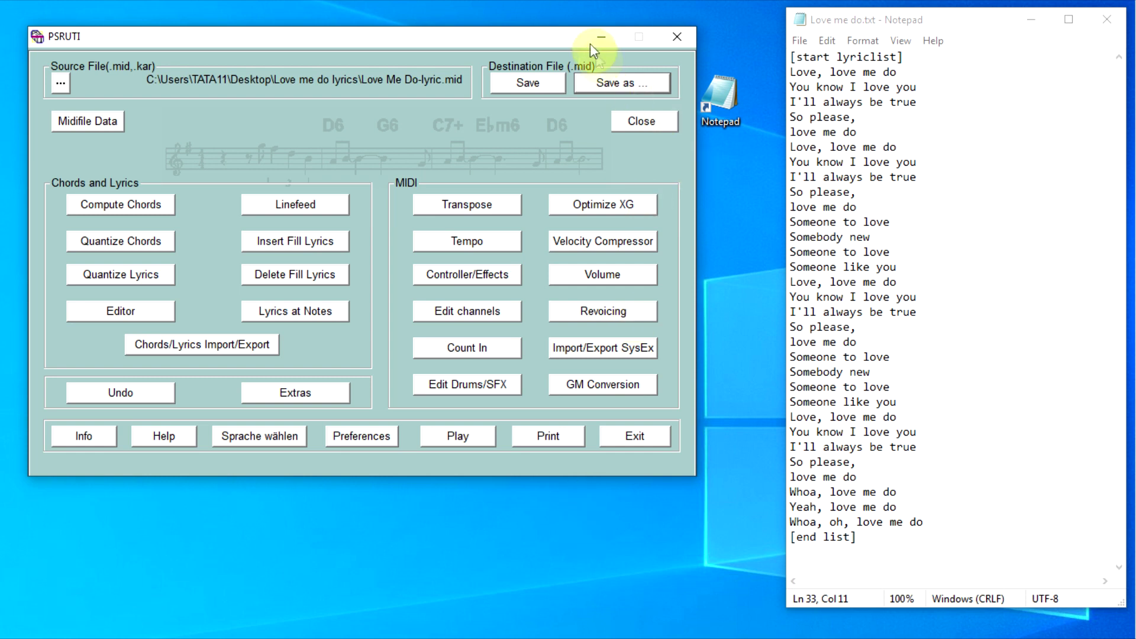
pyautogui.click(605, 37)
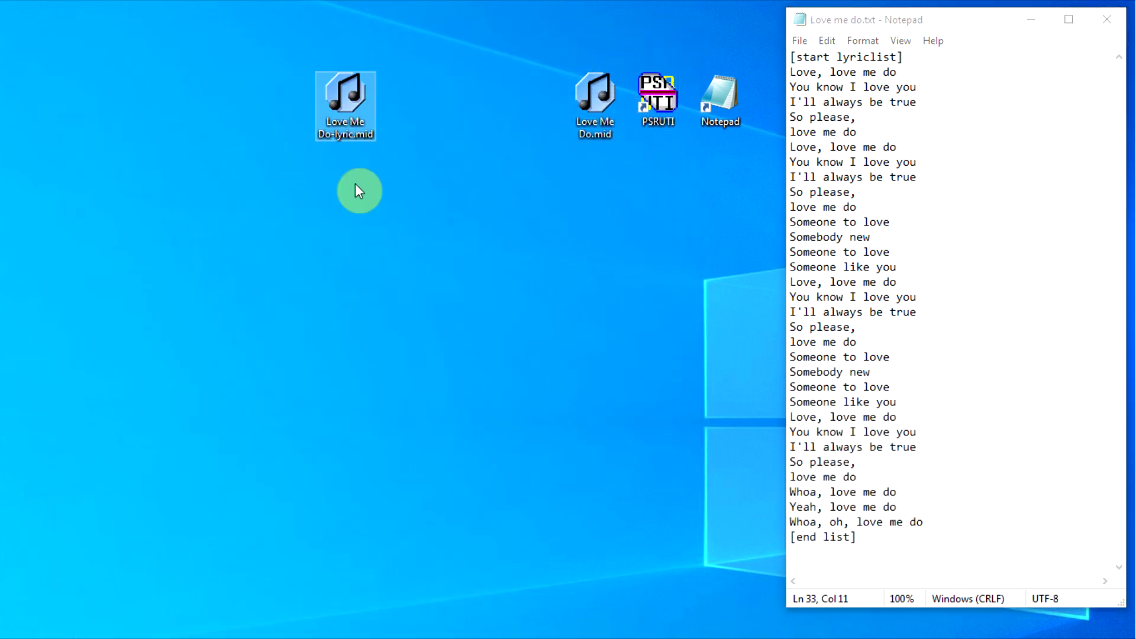
pyautogui.doubleClick(351, 95)
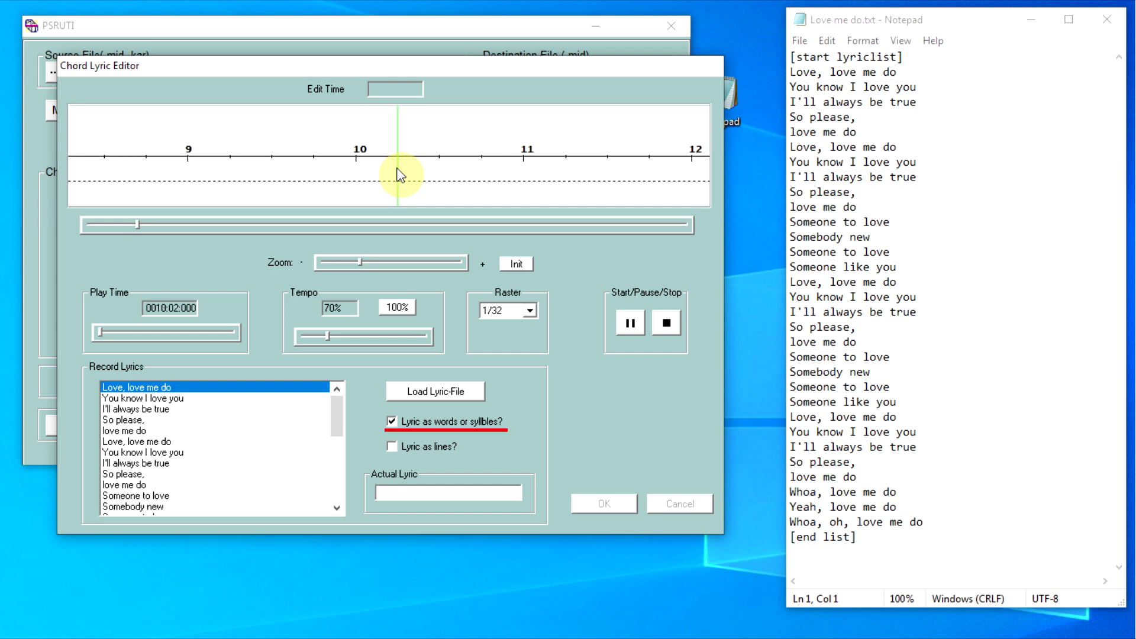
# Step: Place "Love, love me do" and "You know I love you" word by word in time with the playback, starting at 0011:01:000
pyautogui.click(397, 170)
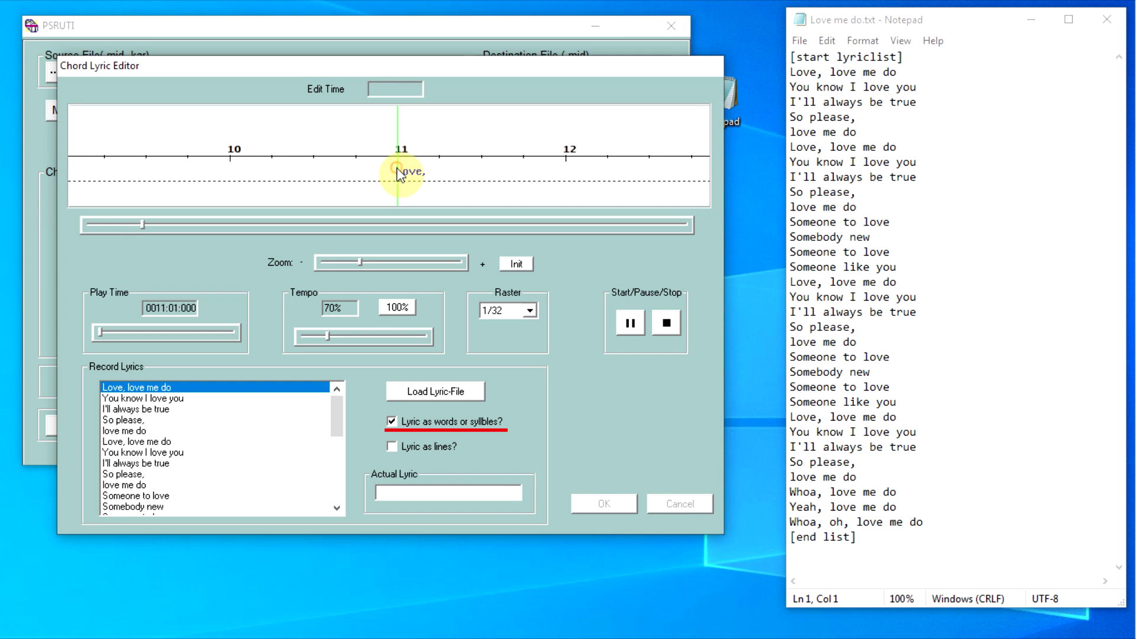
pyautogui.click(397, 169)
pyautogui.click(397, 170)
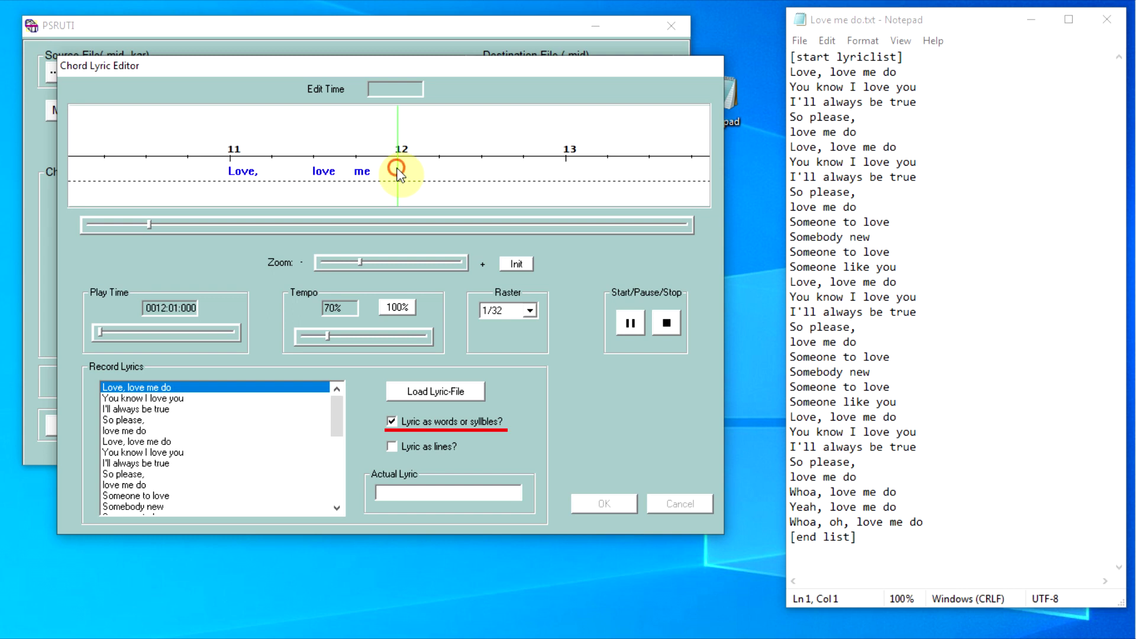
pyautogui.click(397, 170)
pyautogui.click(398, 170)
pyautogui.click(398, 172)
pyautogui.click(398, 173)
pyautogui.click(397, 172)
pyautogui.click(398, 171)
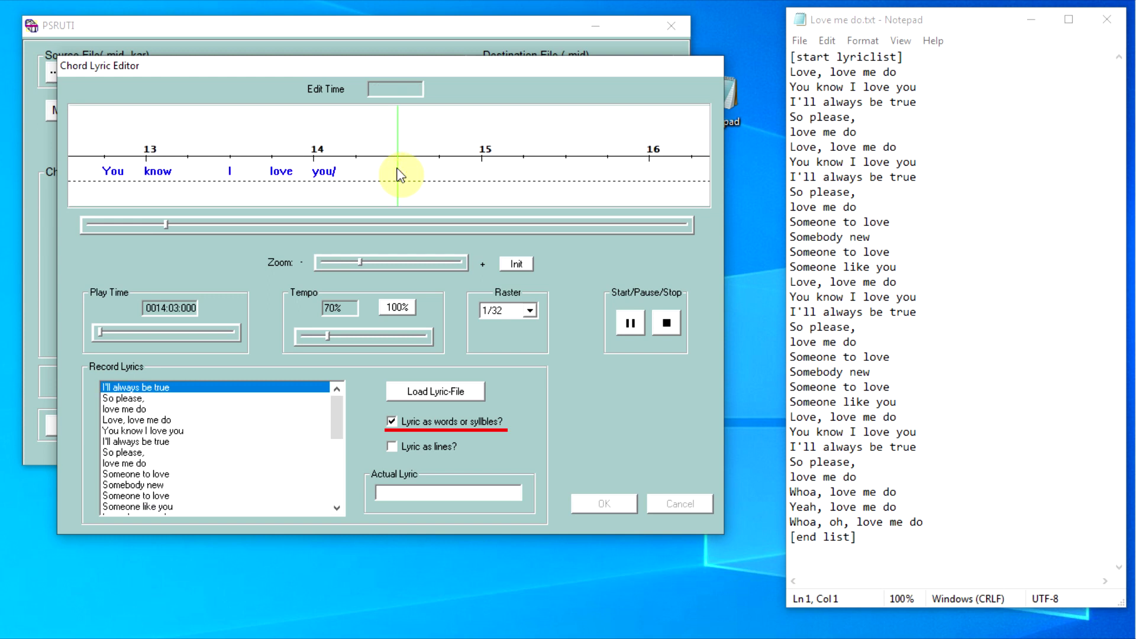
# Step: Place "I'll always be true", "So please," and "love me do" word by word during playback, starting at beat 4 of measure 14
pyautogui.click(397, 173)
pyautogui.click(397, 172)
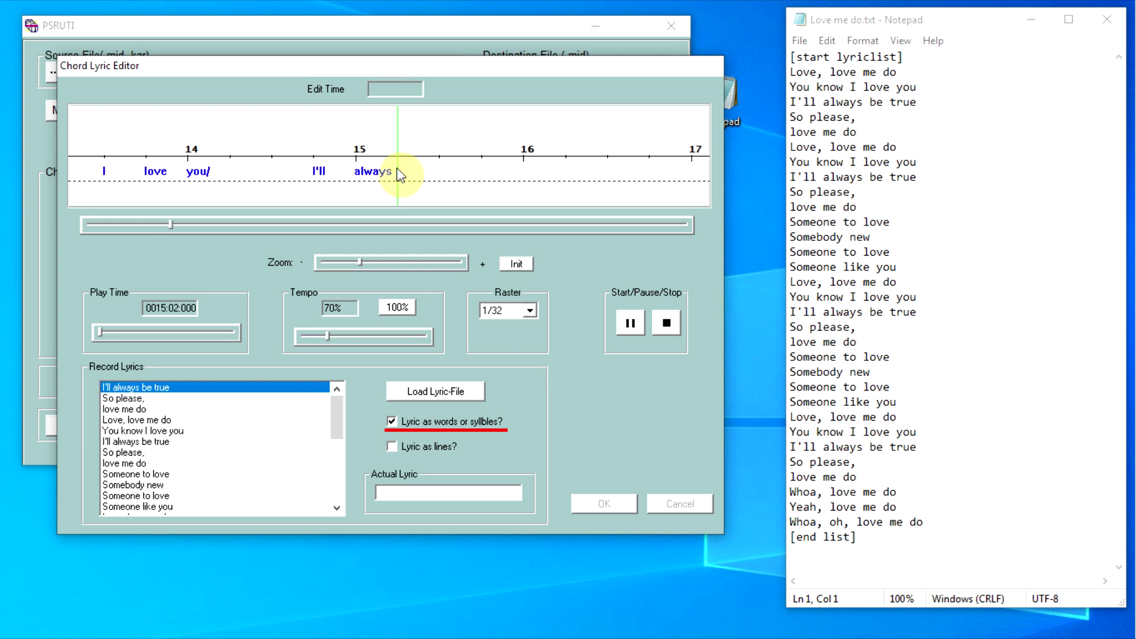
pyautogui.click(397, 173)
pyautogui.click(397, 173)
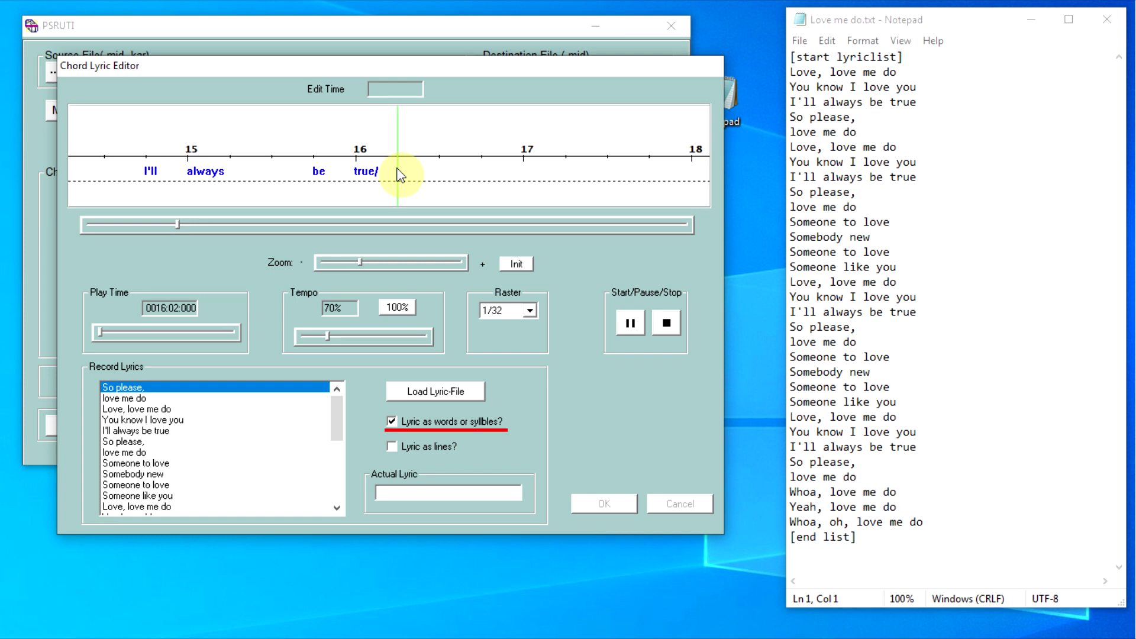
pyautogui.click(398, 173)
pyautogui.click(398, 172)
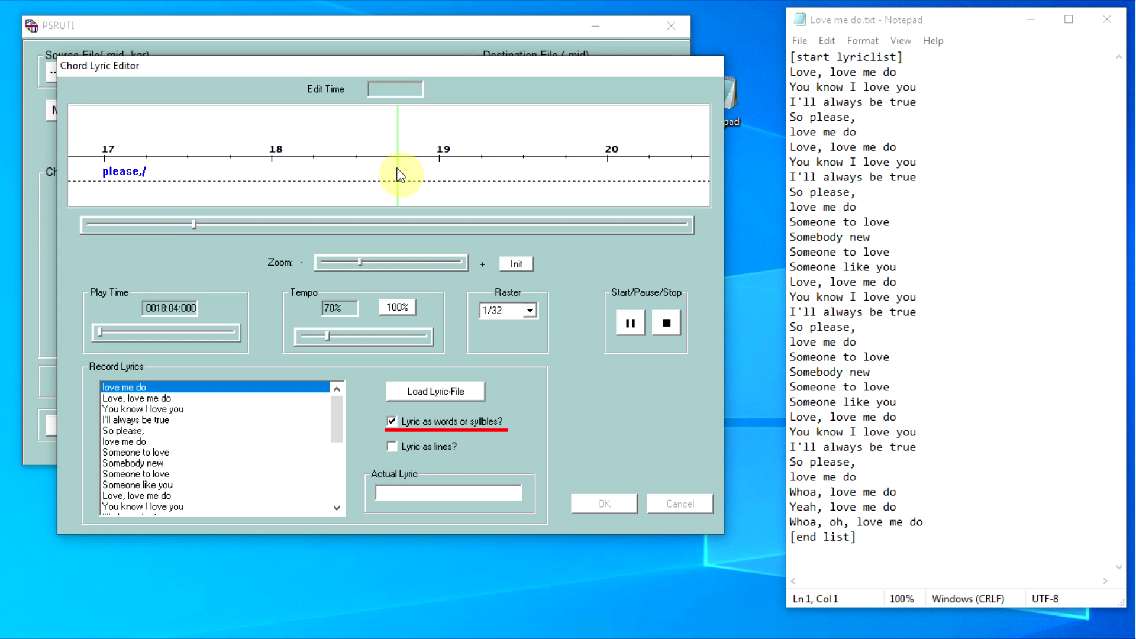
pyautogui.click(399, 175)
pyautogui.click(400, 175)
pyautogui.click(399, 175)
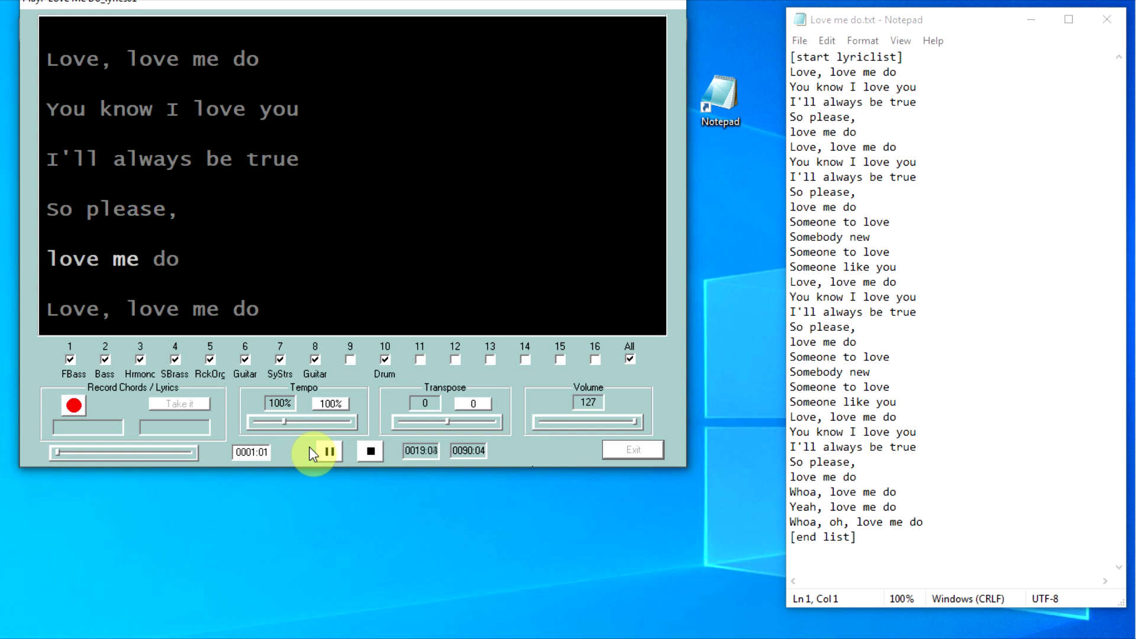
# Step: Stop the word-by-word lyric playback of Love Me Do_lyrics01, close the player and save the song
pyautogui.click(369, 452)
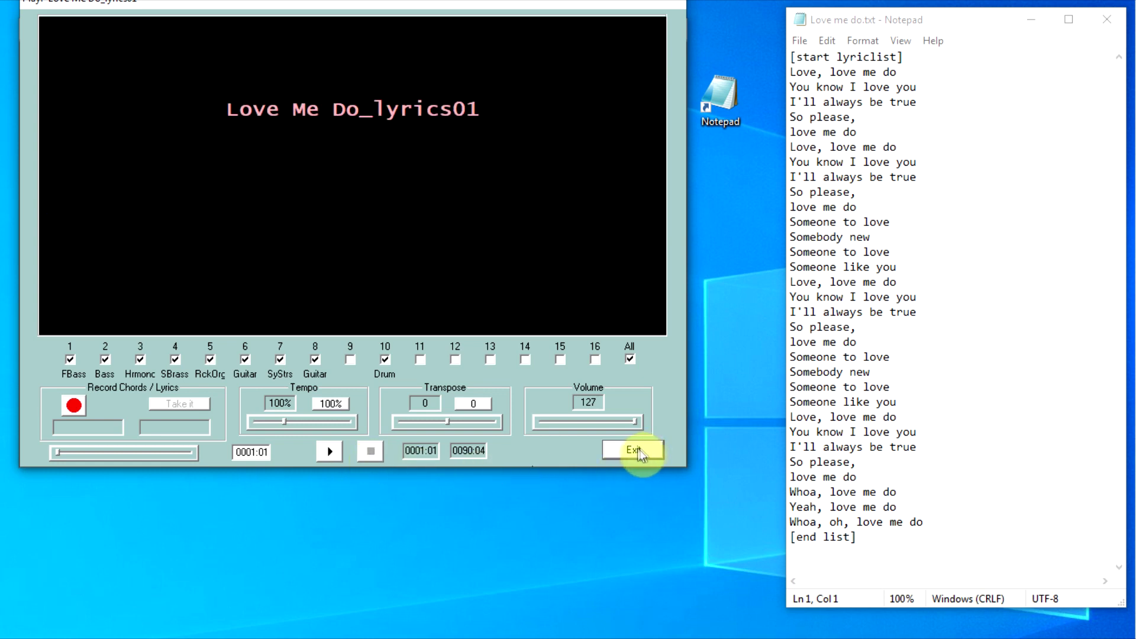
pyautogui.click(637, 449)
pyautogui.click(517, 79)
pyautogui.click(658, 28)
pyautogui.click(417, 94)
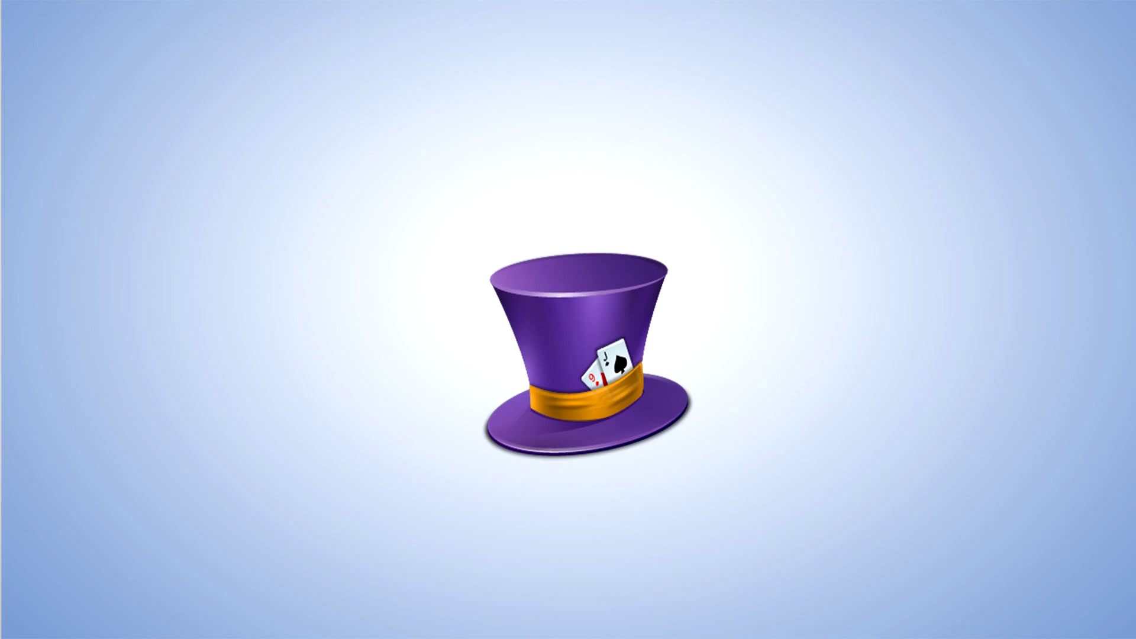